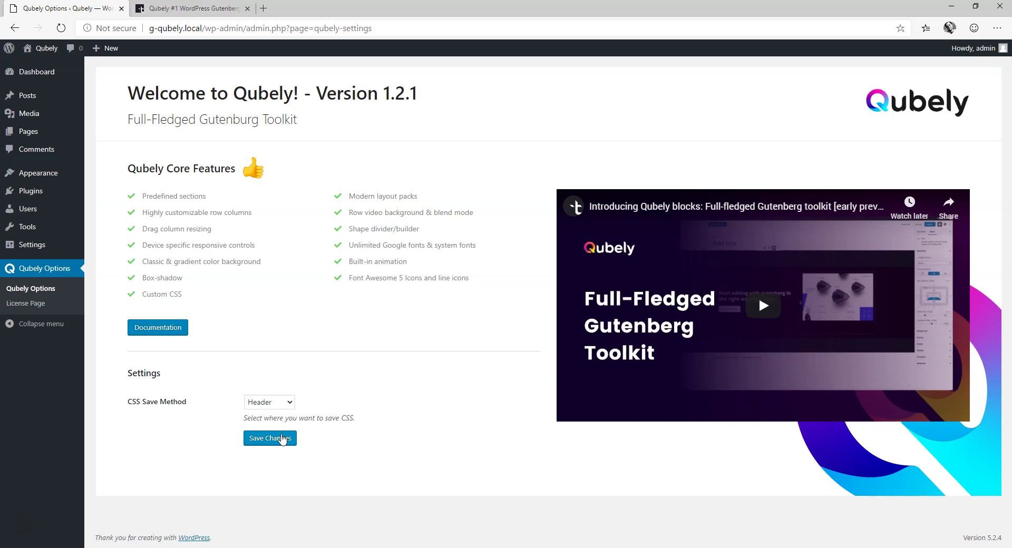
Step: Switch to the browser tab showing the themeum.com Qubely product page
left_click(211, 8)
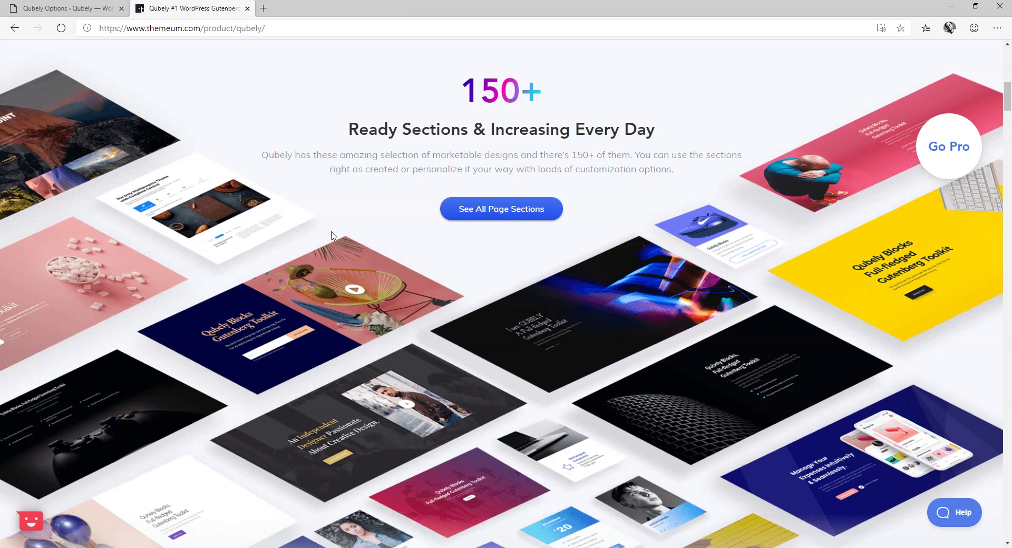
Step: Go back to the WordPress Qubely Options admin tab
left_click(108, 8)
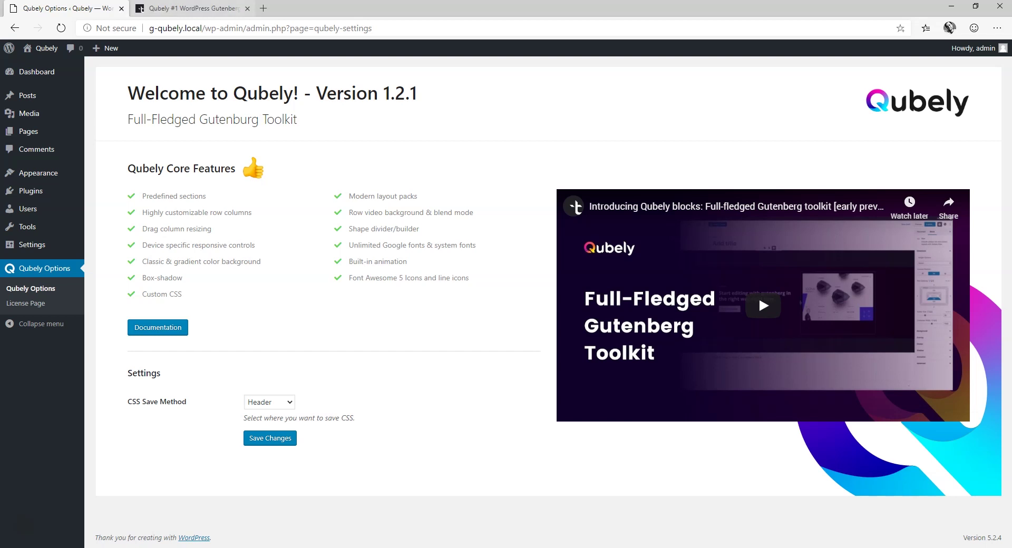
mouse_move(27, 94)
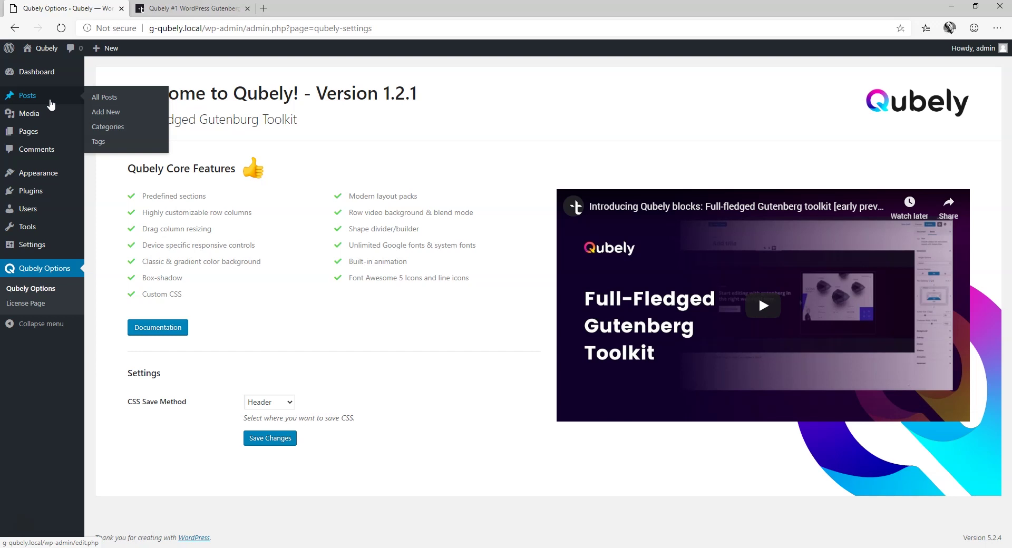
Step: Create a blank page titled 'Sections' from Pages > Add New and publish it
left_click(22, 129)
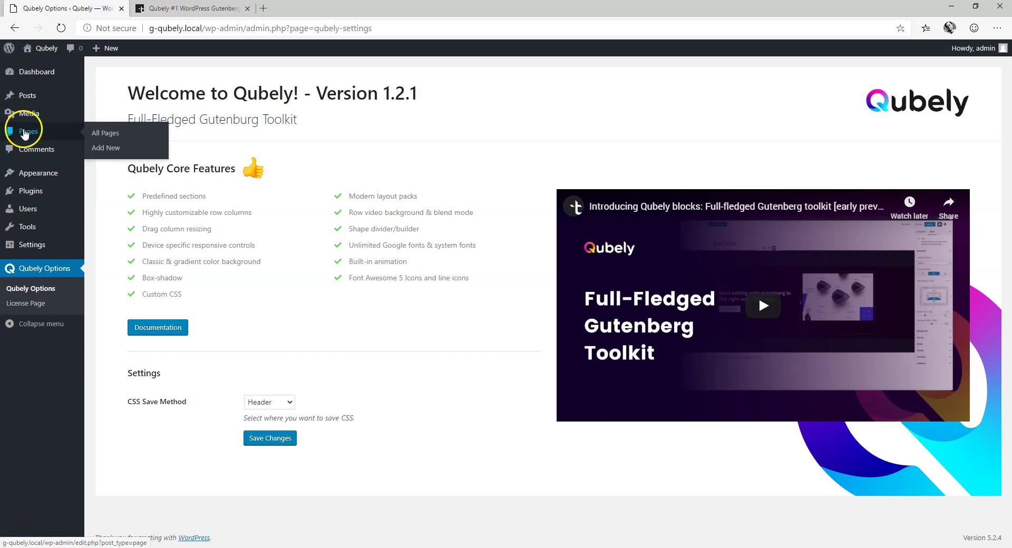
left_click(103, 134)
left_click(104, 149)
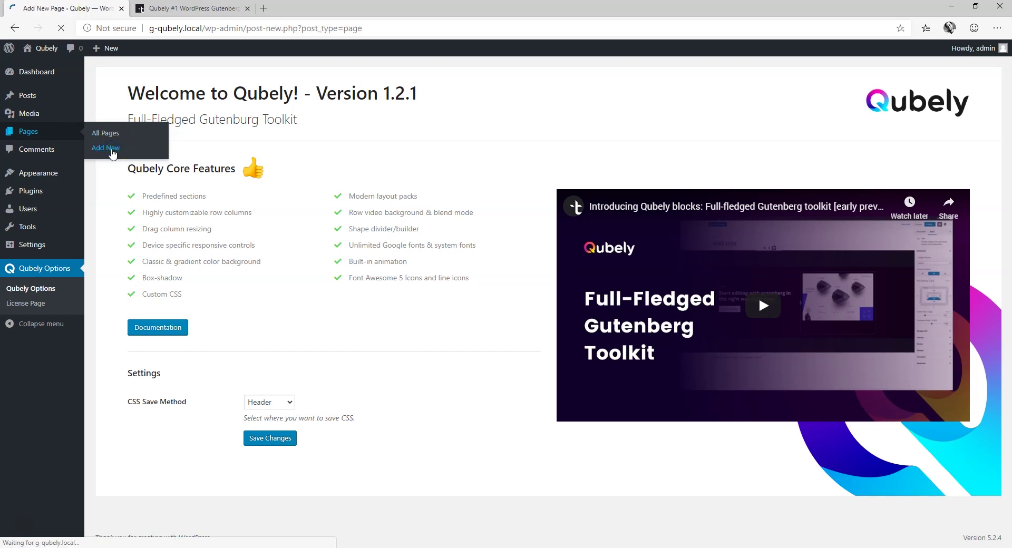
type("Sections")
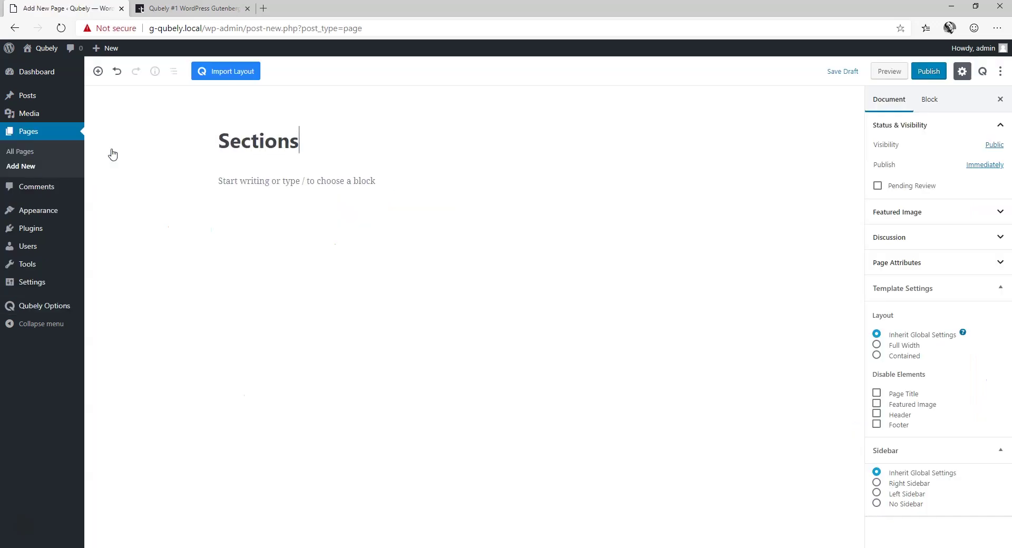
left_click(340, 66)
left_click(934, 72)
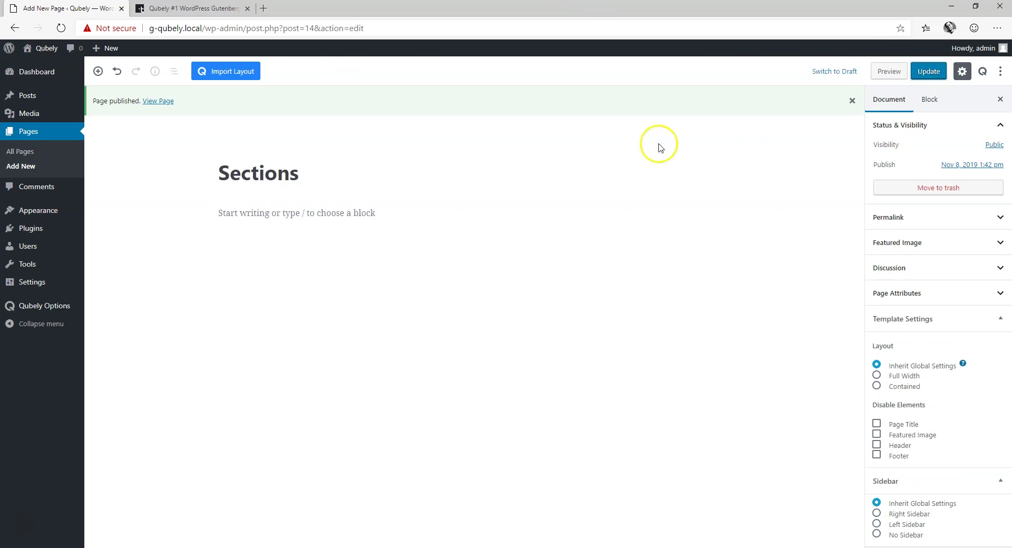
key("ctrl+plus")
key("ctrl+plus")
key("ctrl+plus")
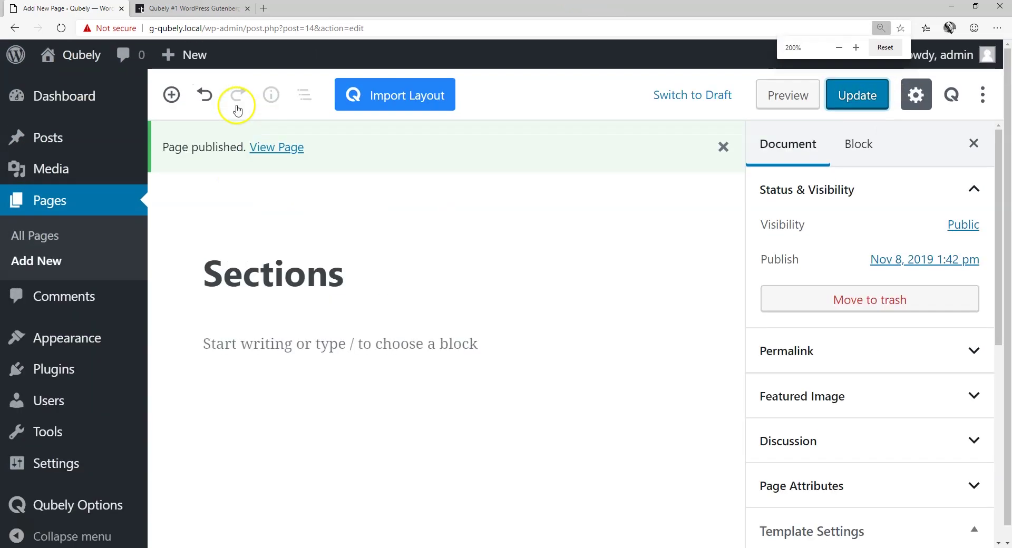
key("ctrl+plus")
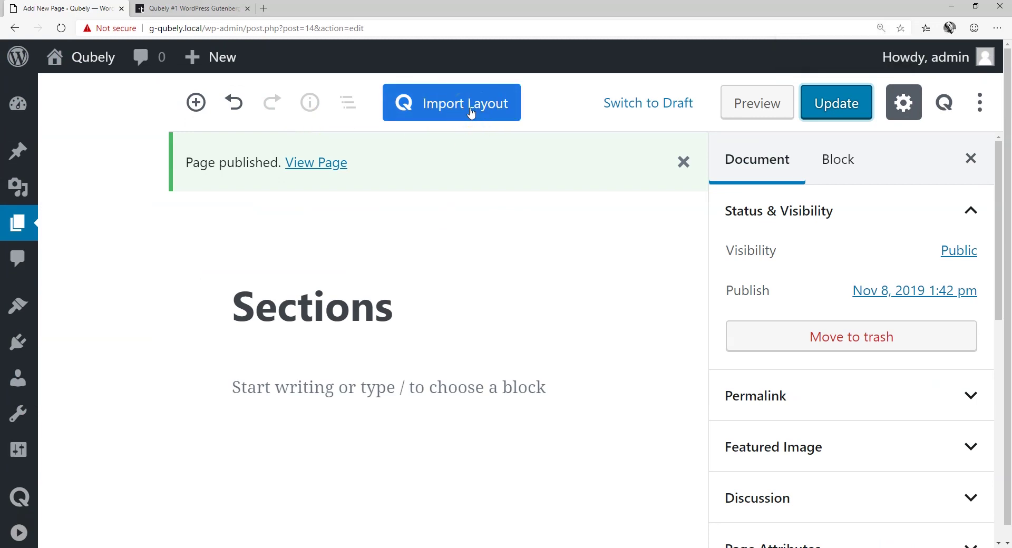
key("ctrl+minus")
key("ctrl+minus")
key("ctrl+minus")
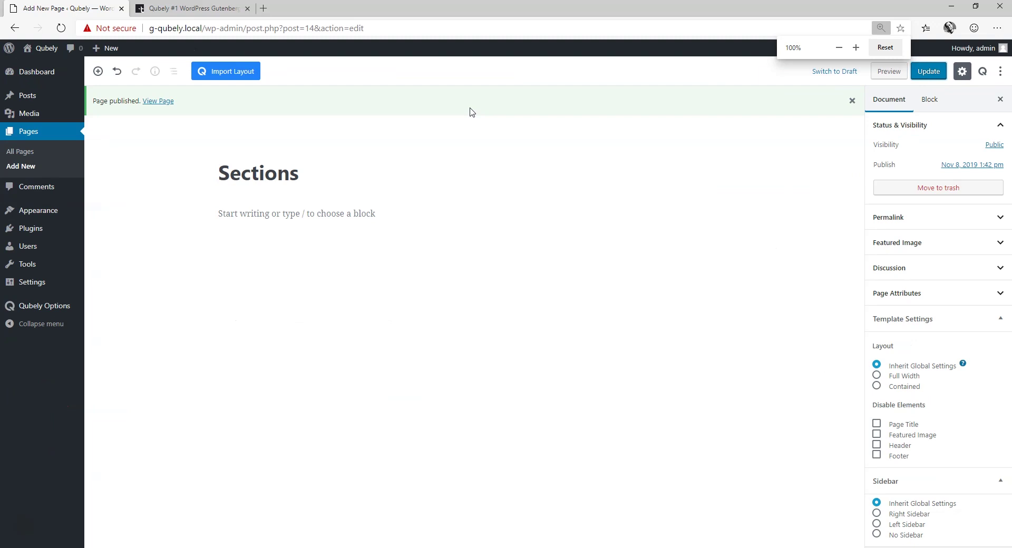
Step: Open Qubely's Import Layout library on its Sections tab
left_click(247, 73)
key("ctrl+minus")
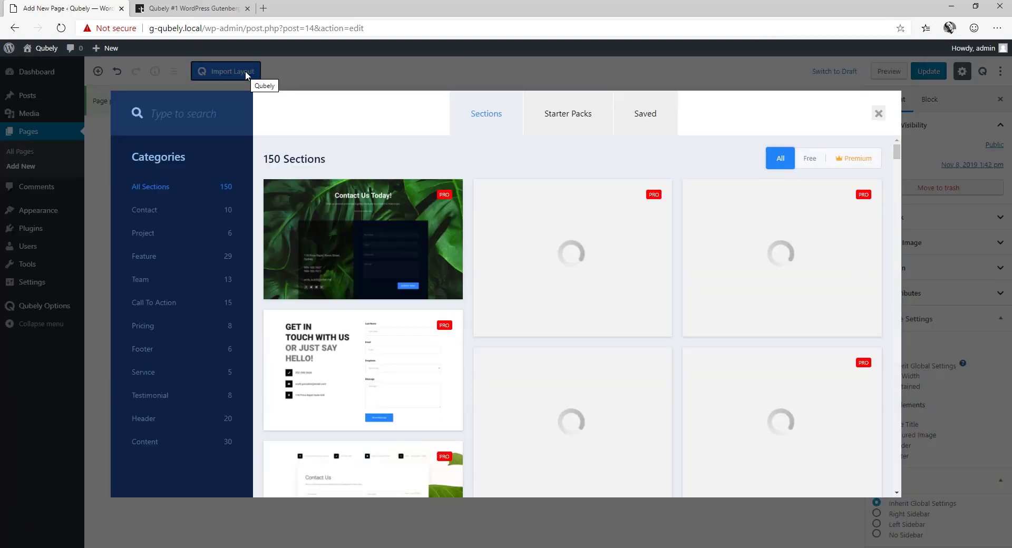
left_click(493, 119)
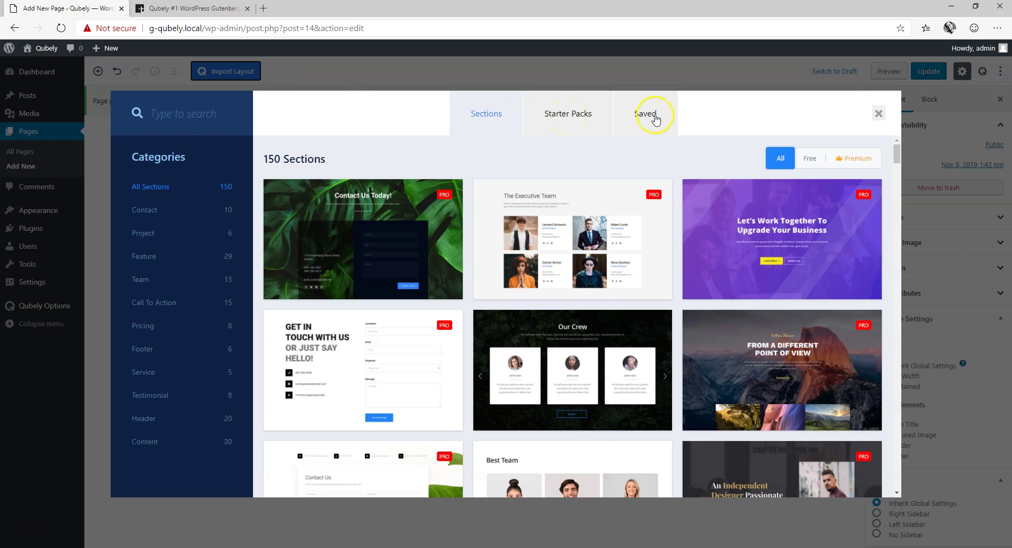
left_click(519, 120)
Step: Scroll down through the 150 section thumbnails and back up again
scroll(476, 226, "down", 4)
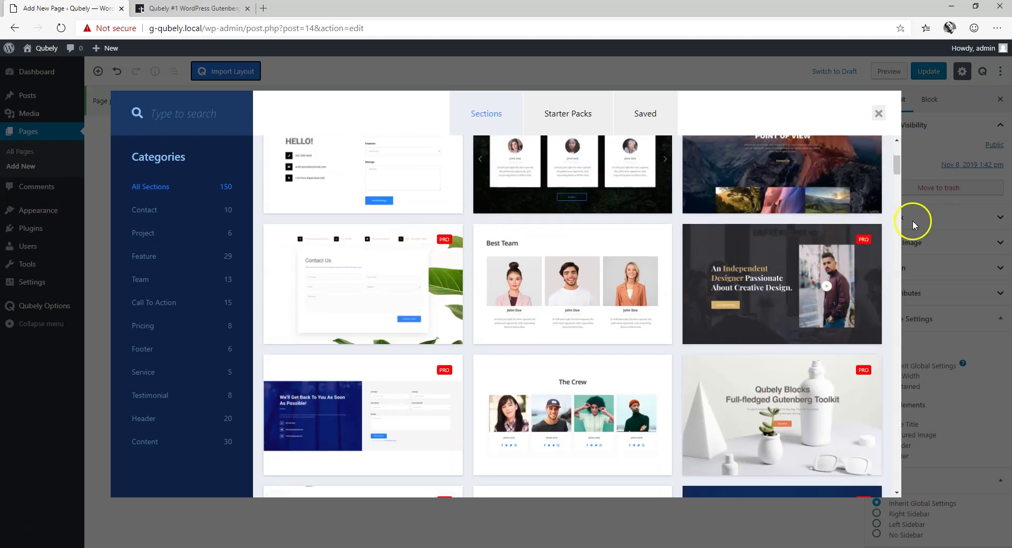
scroll(872, 225, "down", 3)
scroll(877, 223, "down", 2)
scroll(878, 223, "down", 2)
scroll(878, 223, "down", 3)
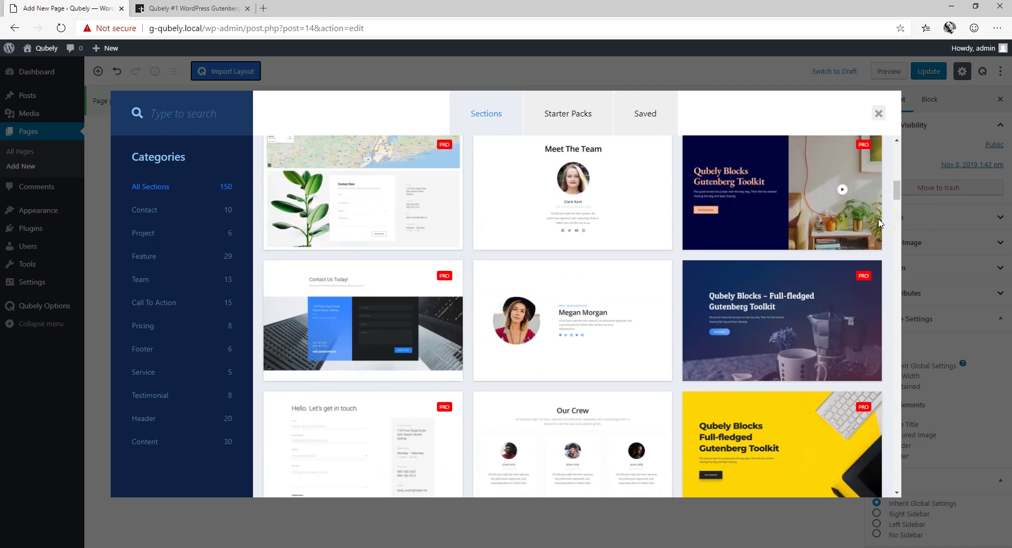
scroll(879, 223, "down", 3)
scroll(879, 223, "down", 3)
scroll(879, 222, "down", 3)
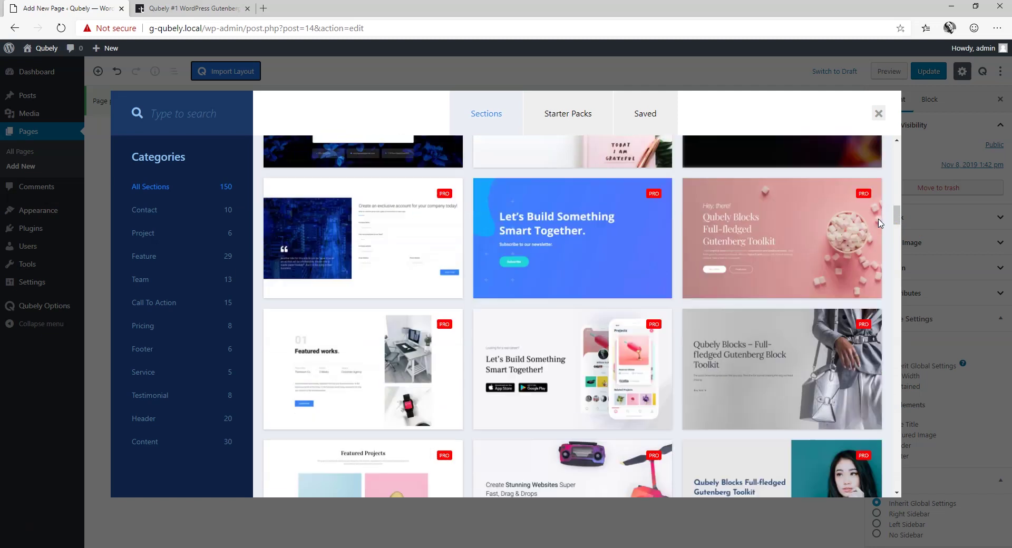
scroll(879, 222, "down", 3)
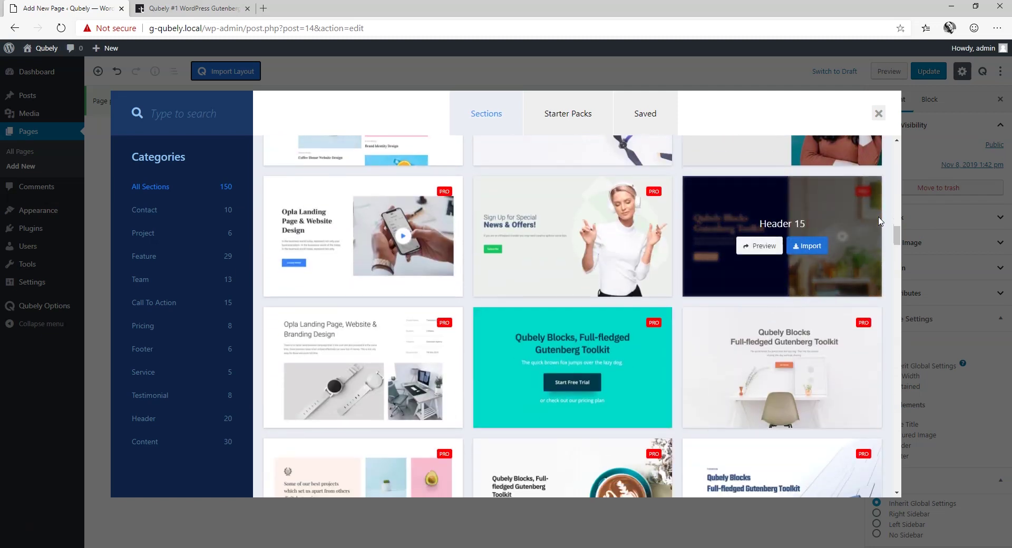
scroll(878, 221, "down", 3)
scroll(878, 222, "down", 2)
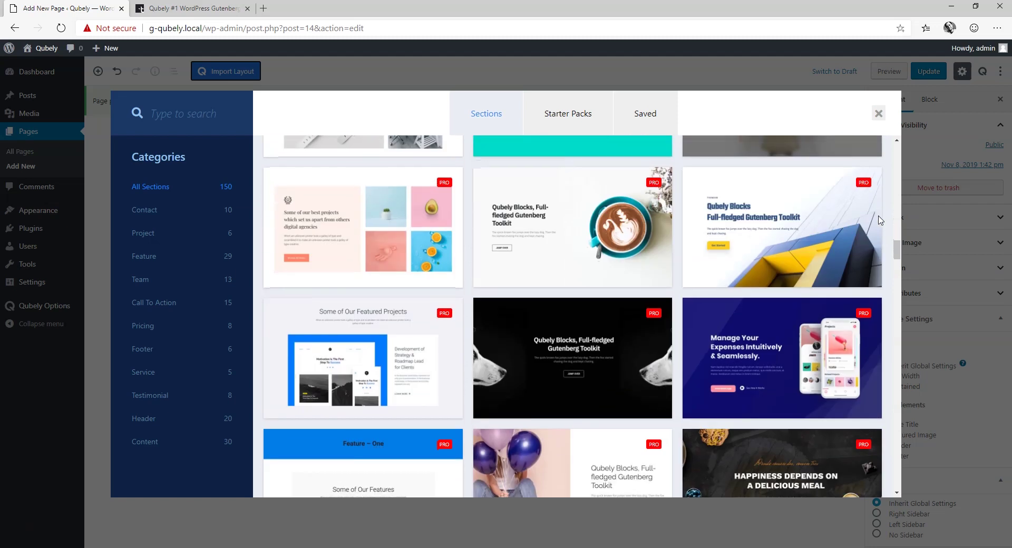
scroll(878, 222, "down", 3)
scroll(878, 221, "down", 1)
scroll(879, 220, "down", 3)
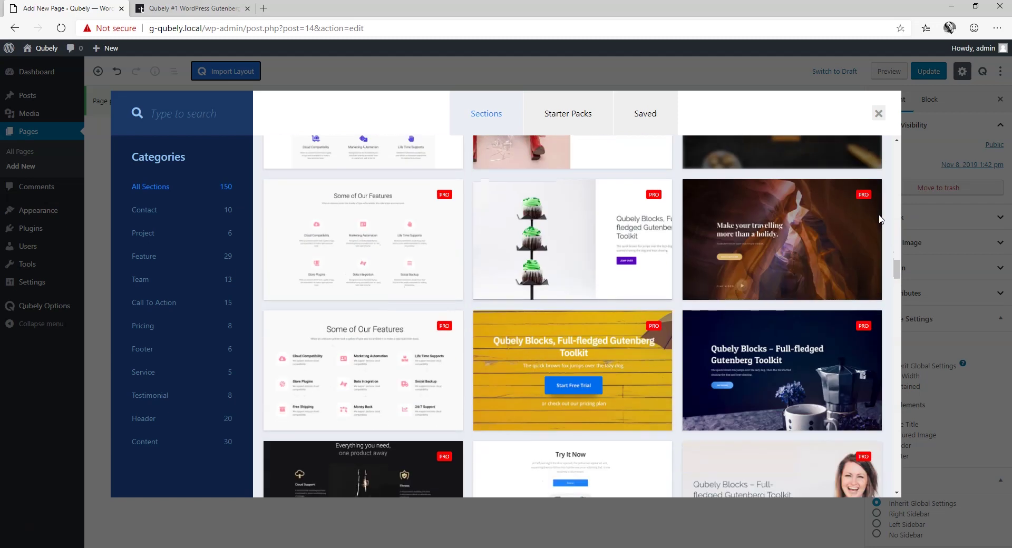
scroll(881, 218, "down", 2)
scroll(883, 218, "down", 3)
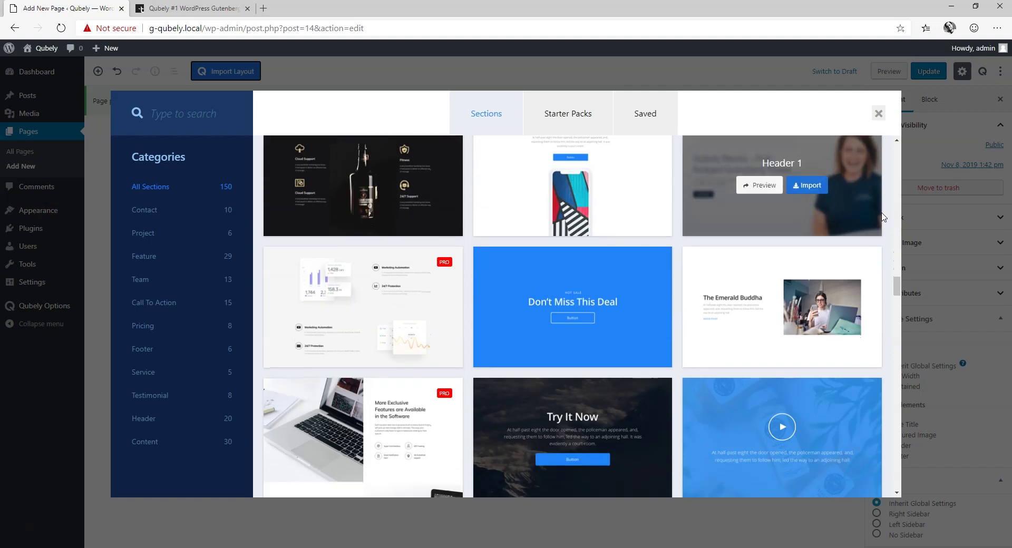
scroll(883, 218, "down", 2)
scroll(883, 218, "down", 1)
scroll(883, 220, "down", 3)
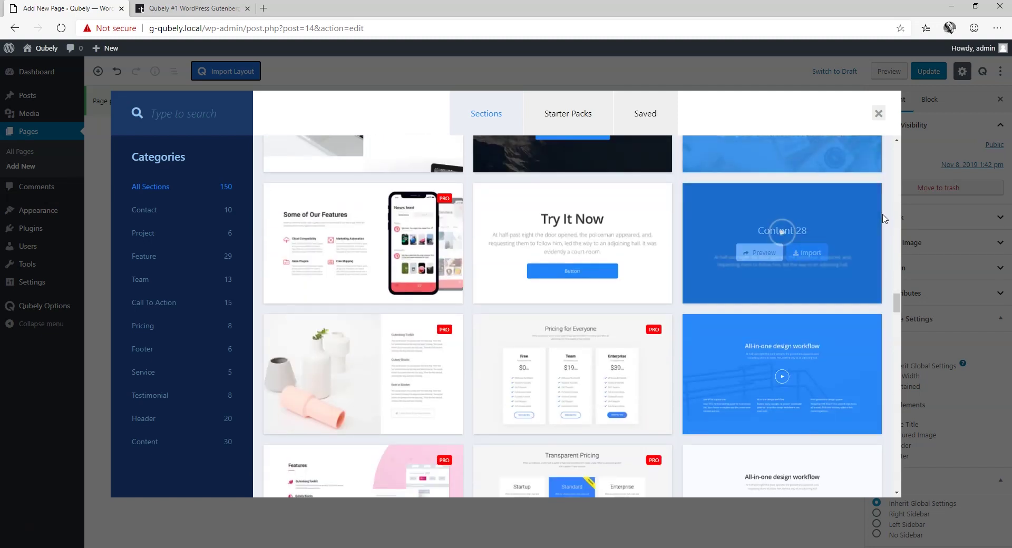
scroll(633, 210, "down", 2)
left_click(445, 217)
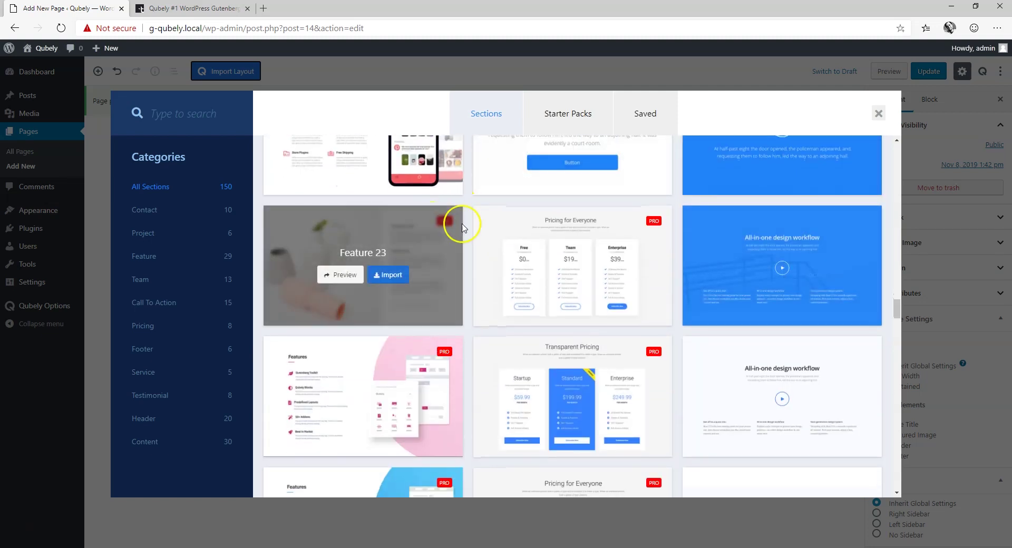
mouse_move(572, 375)
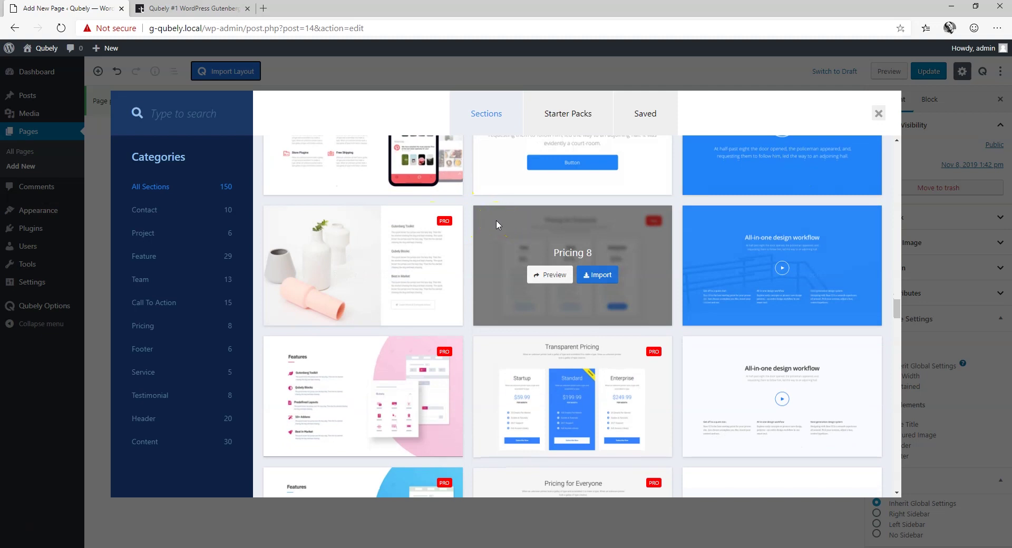
scroll(496, 220, "up", 2)
scroll(503, 224, "up", 4)
scroll(511, 227, "up", 3)
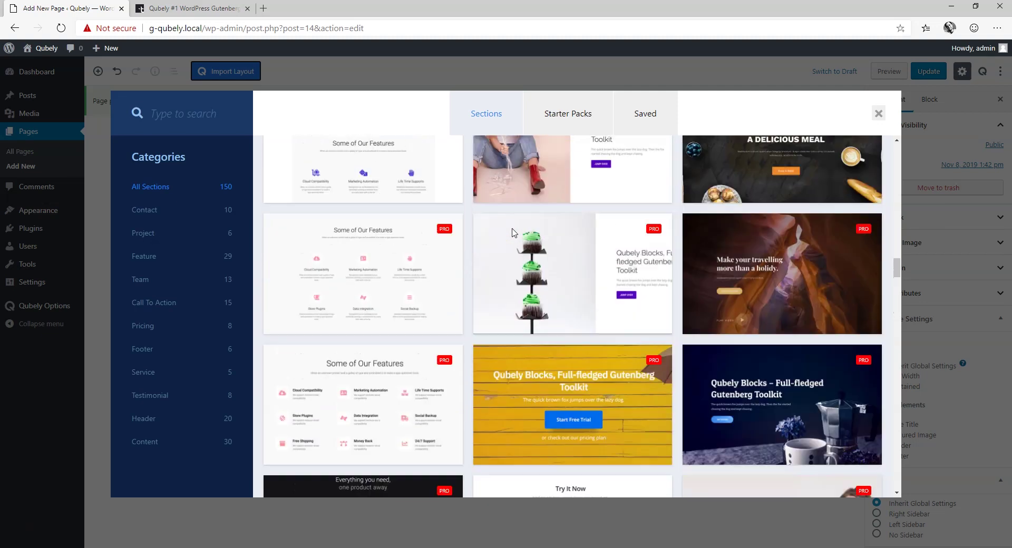
scroll(512, 230, "up", 5)
scroll(512, 231, "up", 5)
scroll(512, 231, "up", 5)
scroll(514, 231, "up", 5)
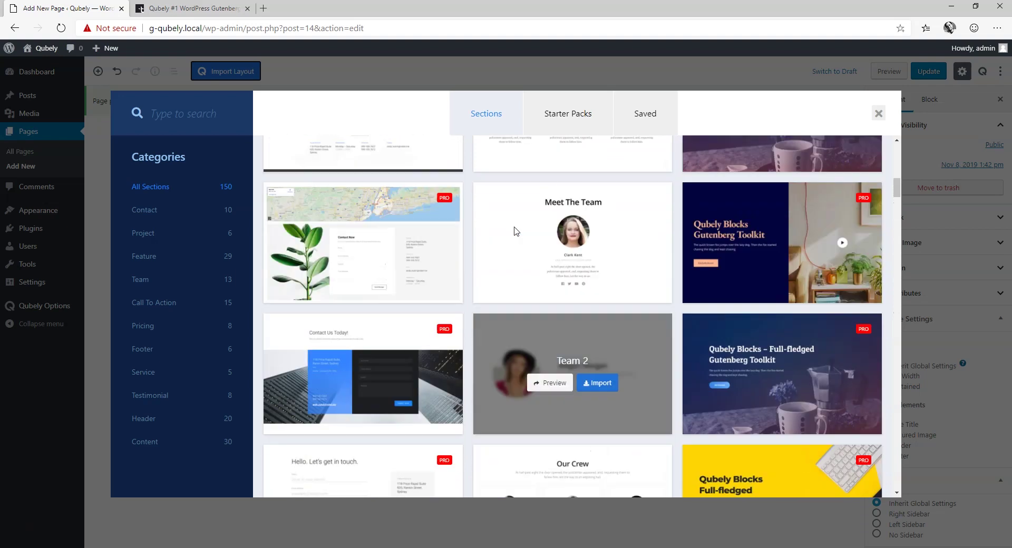
scroll(514, 231, "up", 5)
scroll(514, 227, "up", 5)
left_click(568, 188)
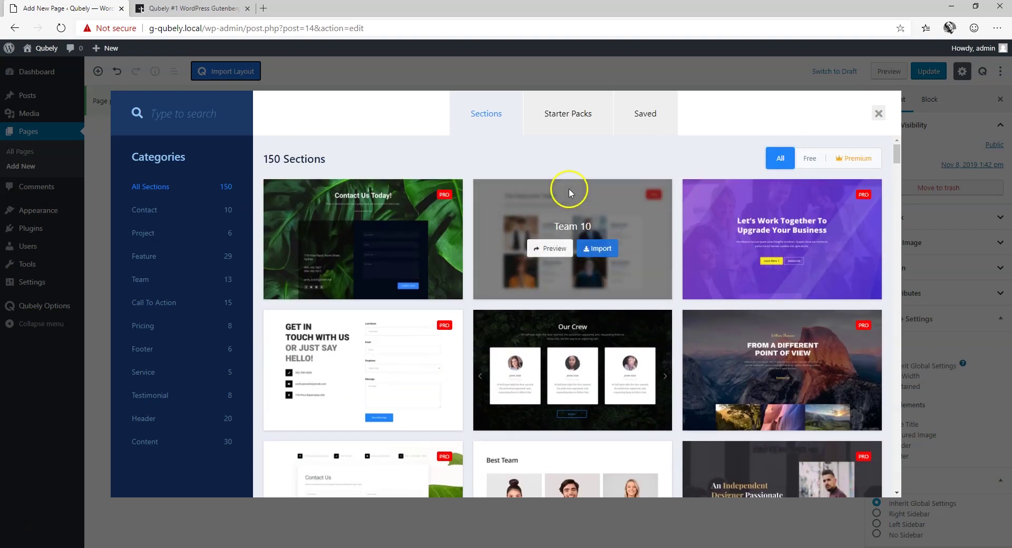
Step: Filter the library to Free sections and scroll through them
left_click(810, 161)
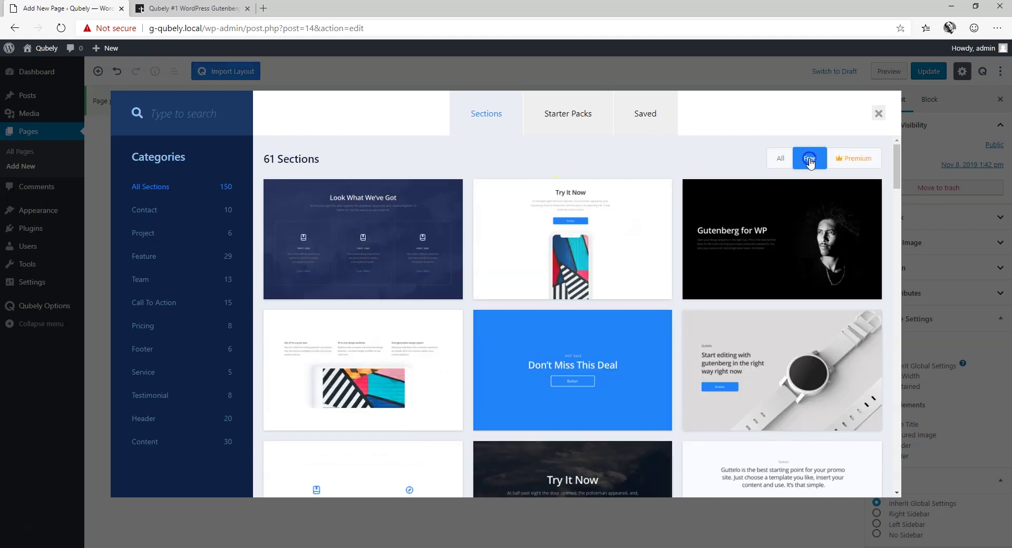
scroll(683, 217, "down", 2)
scroll(680, 217, "down", 5)
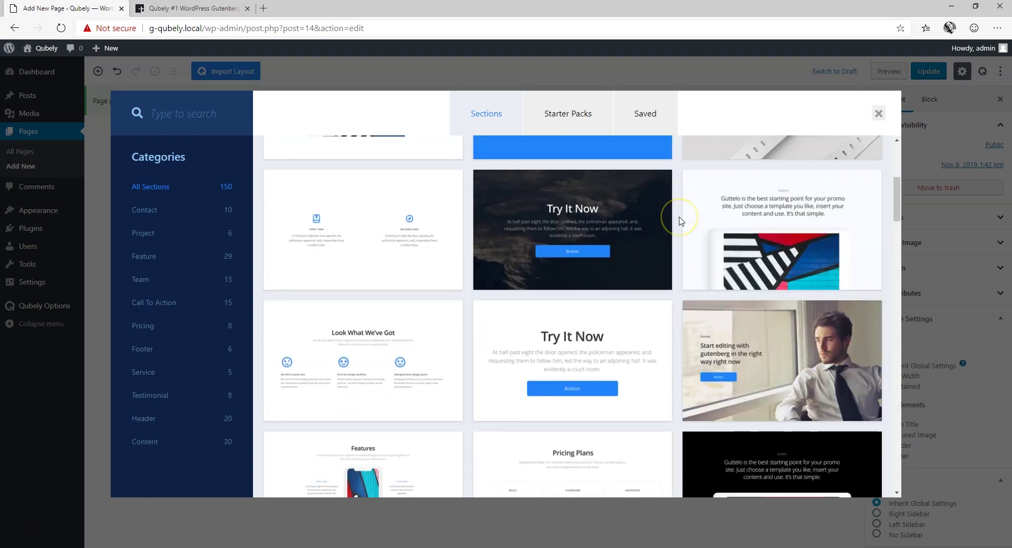
scroll(680, 222, "down", 3)
scroll(680, 222, "down", 3)
scroll(680, 222, "down", 3)
scroll(680, 222, "up", 10)
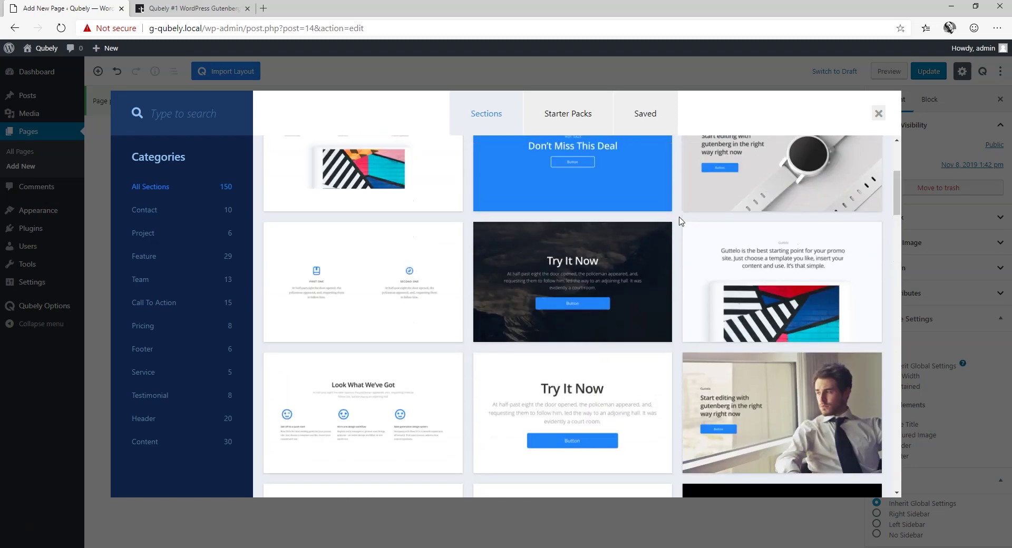
scroll(681, 222, "up", 4)
Step: Switch the filter to Premium and scroll through the 89 PRO sections
left_click(854, 159)
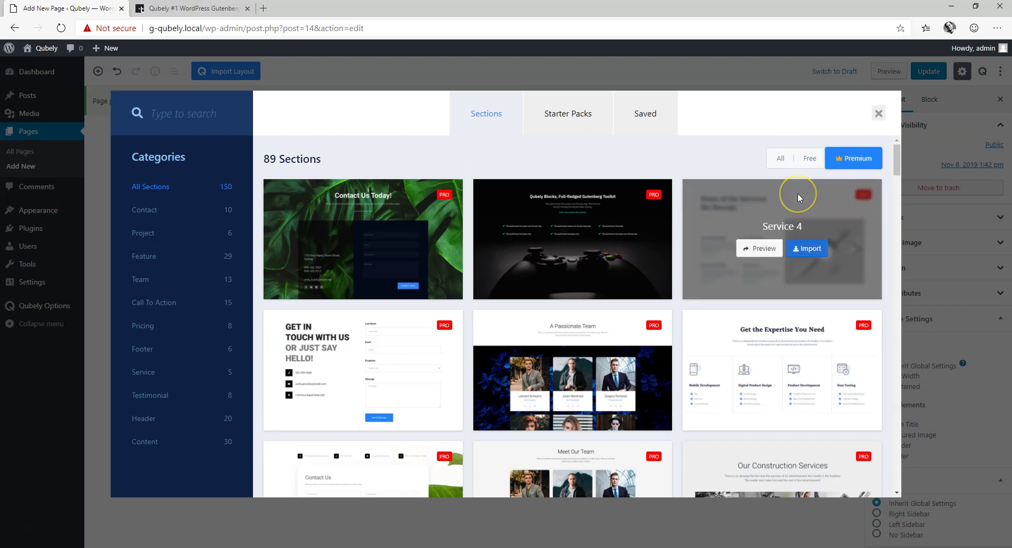
scroll(798, 198, "down", 5)
scroll(798, 197, "down", 5)
scroll(799, 197, "down", 5)
scroll(798, 196, "down", 1)
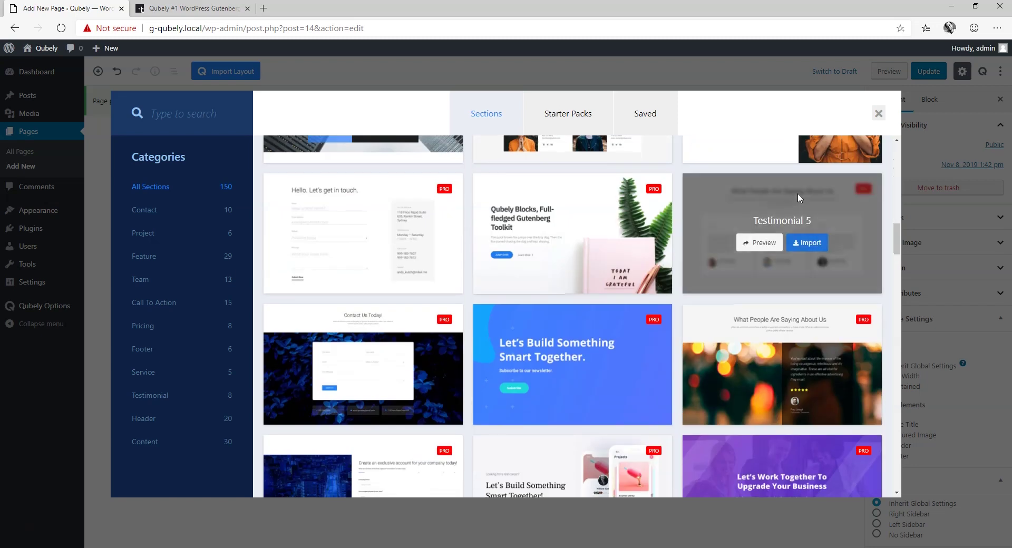
scroll(798, 197, "up", 10)
scroll(798, 196, "up", 3)
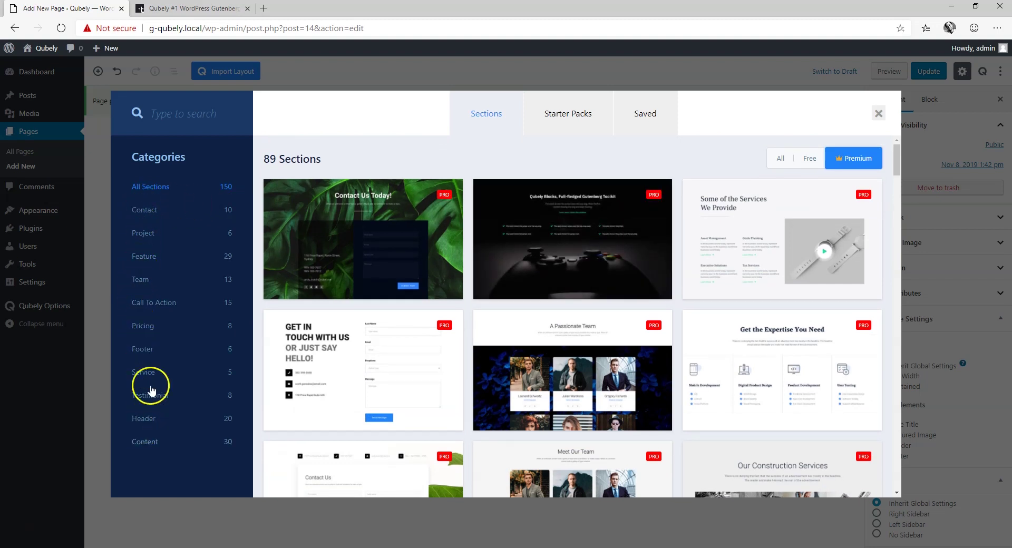
Step: Browse the Contact, Project, Feature, Team and Call To Action categories
left_click(152, 213)
left_click(149, 233)
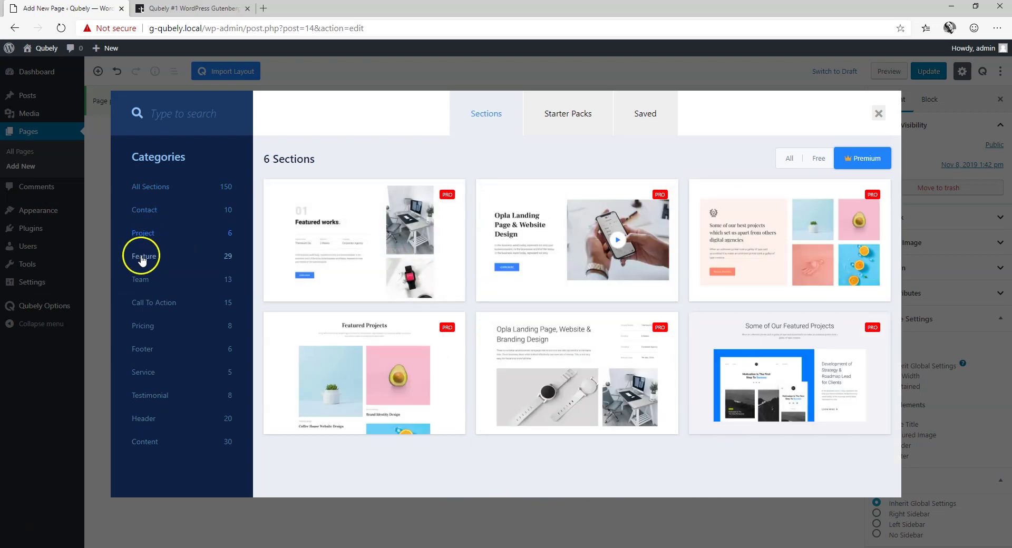
left_click(142, 258)
left_click(141, 282)
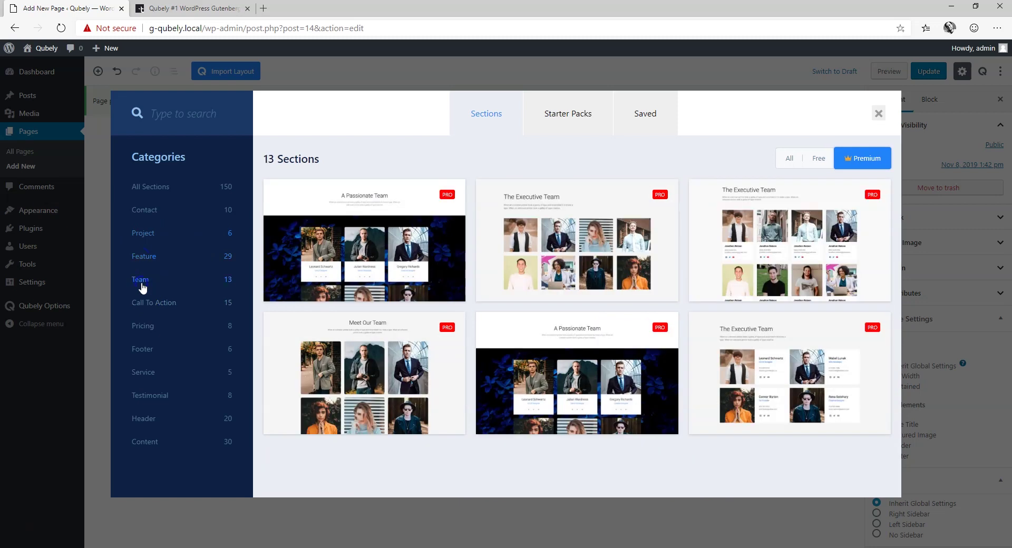
left_click(152, 305)
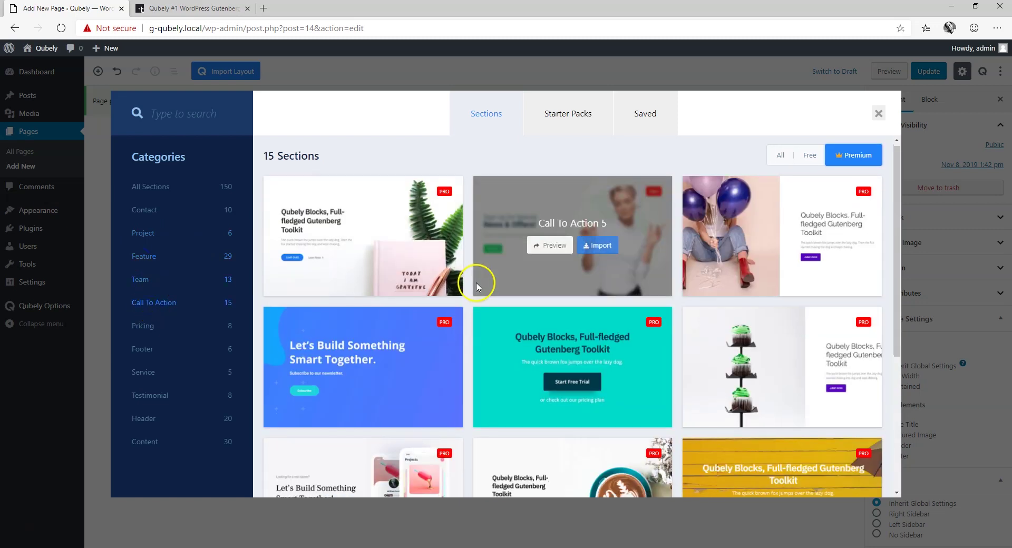
scroll(479, 284, "down", 5)
left_click(200, 305)
Step: Browse the Pricing, Footer, Service, Testimonial, Header and finally Content categories
left_click(143, 325)
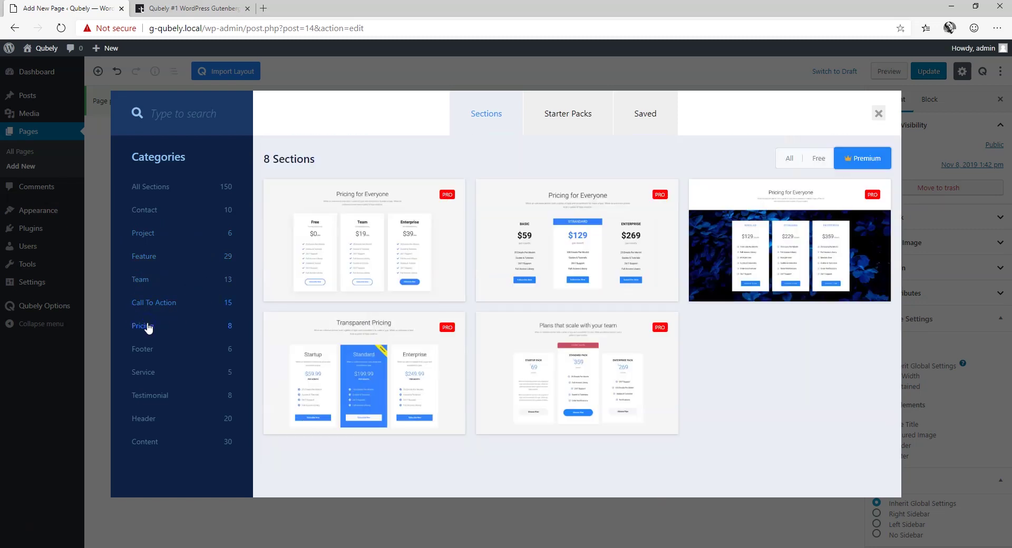
left_click(146, 348)
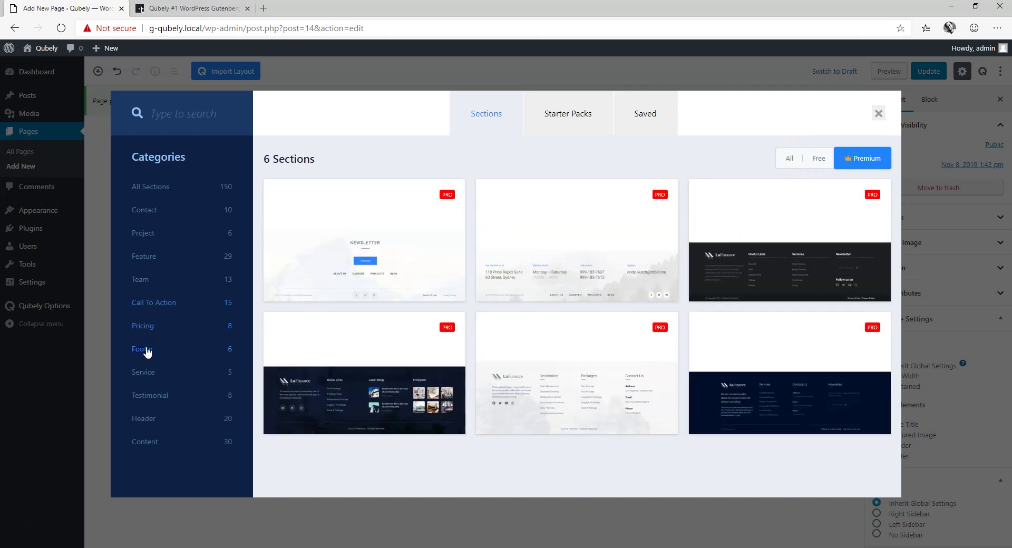
left_click(144, 372)
left_click(146, 396)
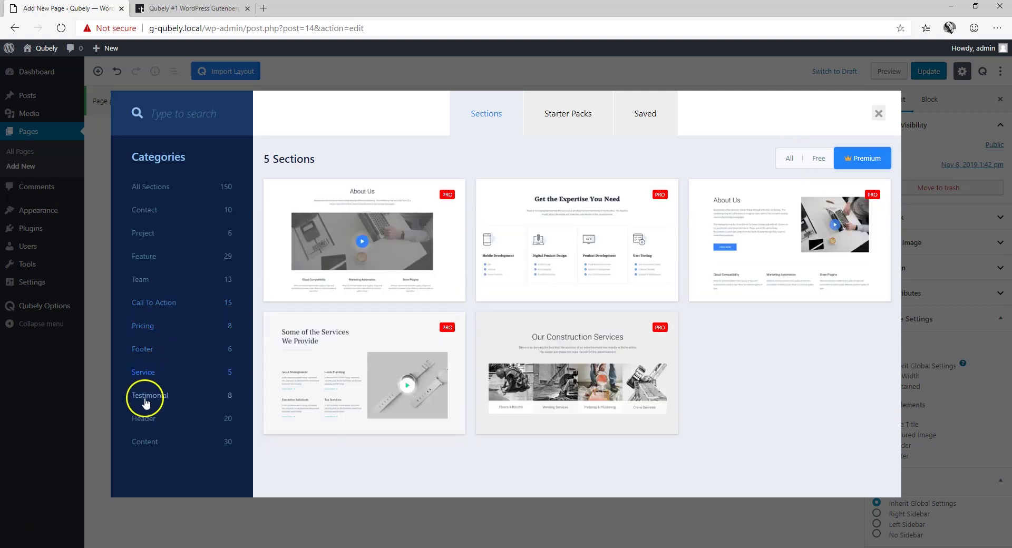
left_click(145, 418)
scroll(369, 316, "down", 2)
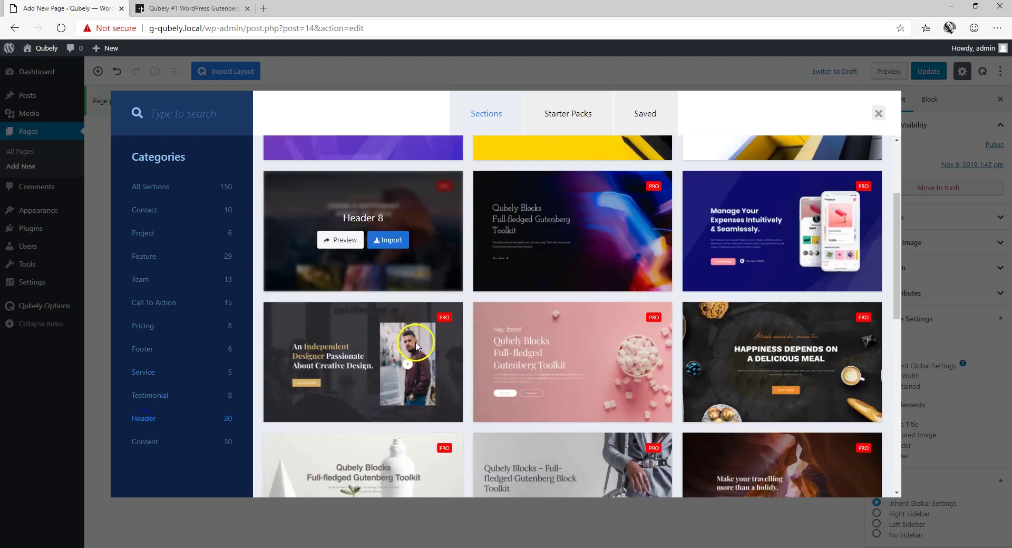
scroll(400, 332, "down", 2)
scroll(416, 344, "down", 1)
scroll(416, 340, "down", 2)
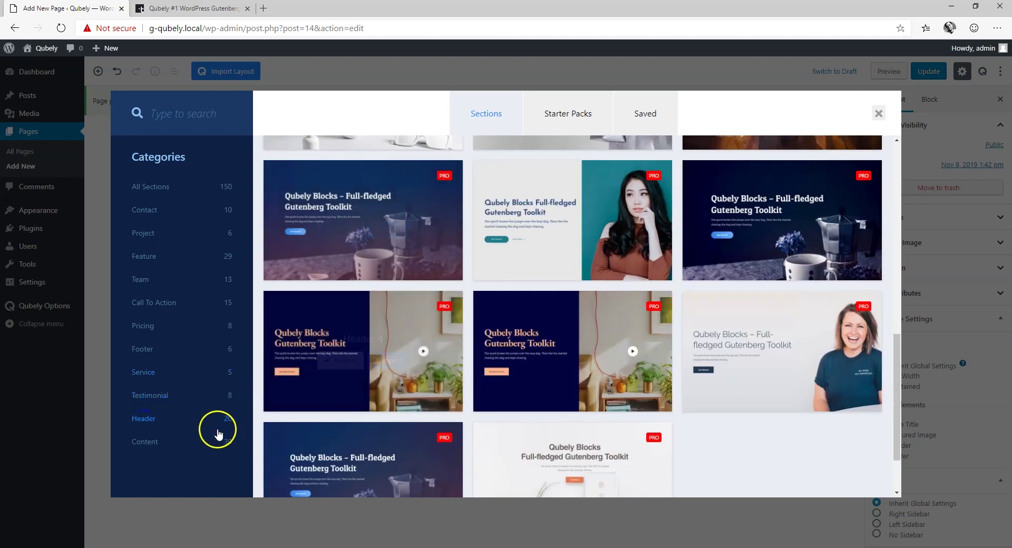
left_click(148, 443)
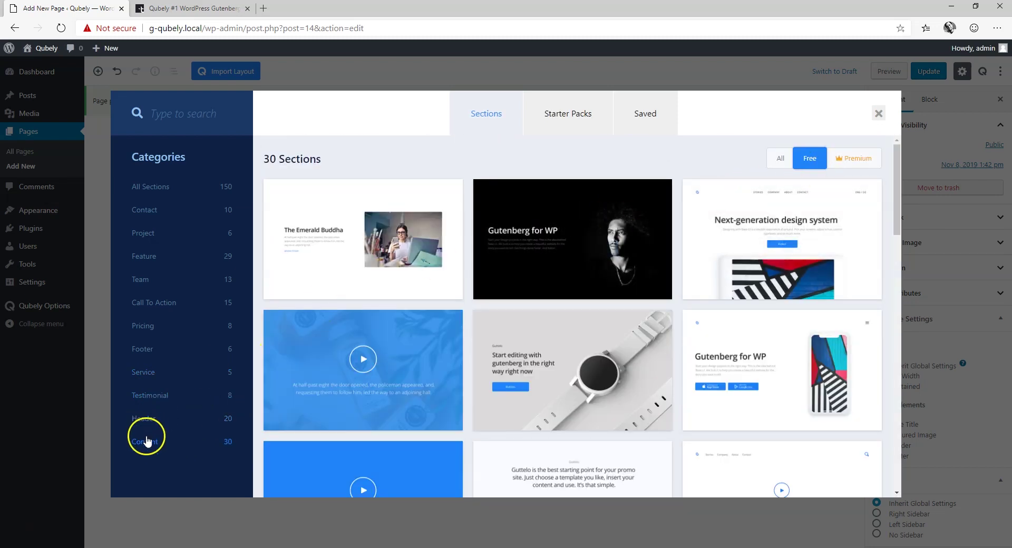
Step: List all 20 Header sections, preview Header 19 on qubely.io, then return to the editor
left_click(151, 422)
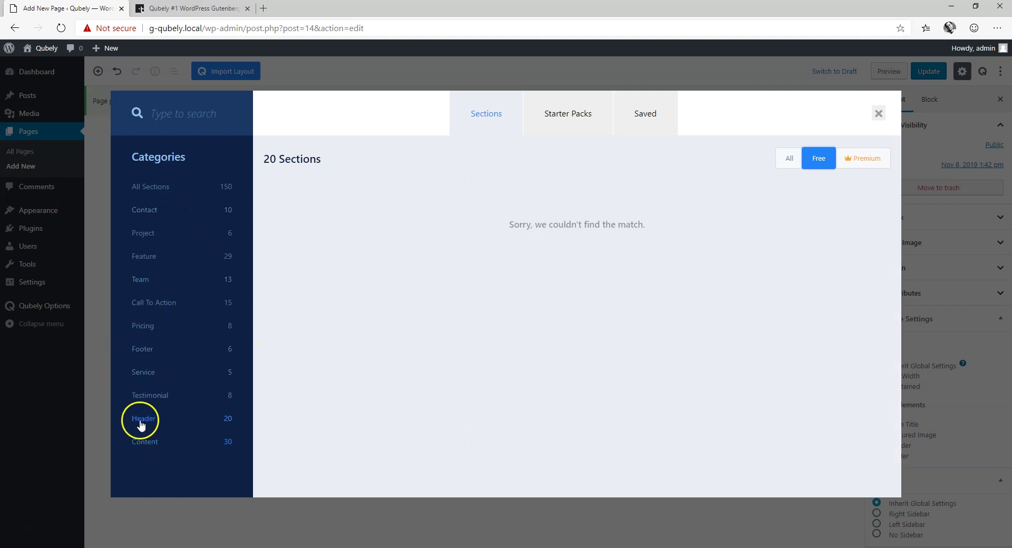
left_click(790, 159)
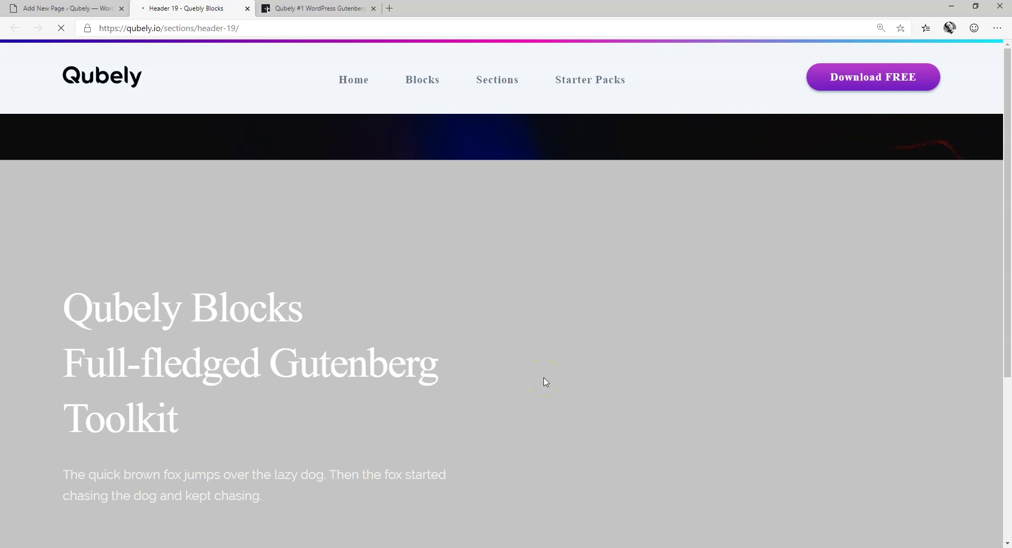
scroll(556, 353, "down", 5)
scroll(557, 348, "up", 5)
scroll(557, 348, "down", 5)
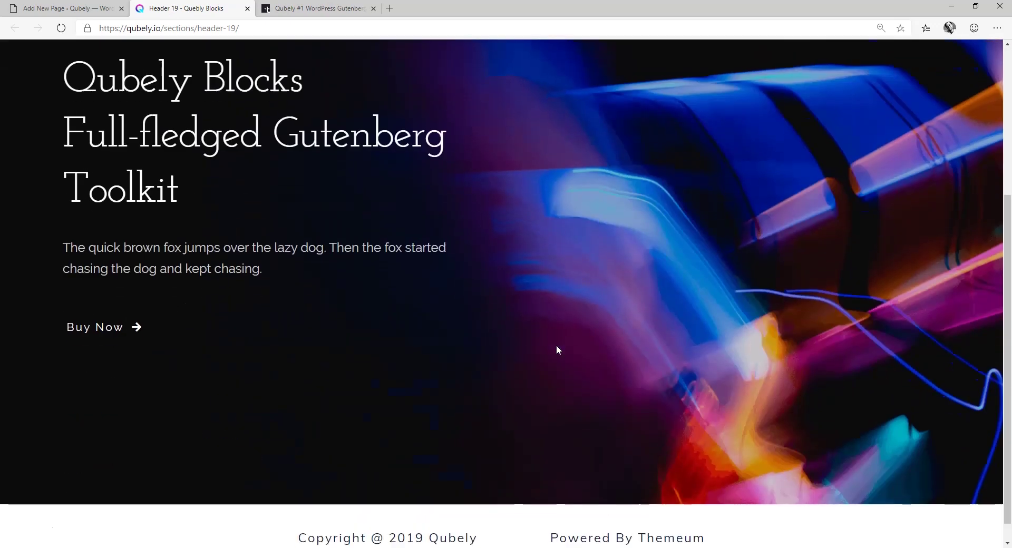
scroll(369, 263, "up", 5)
key("ctrl+1")
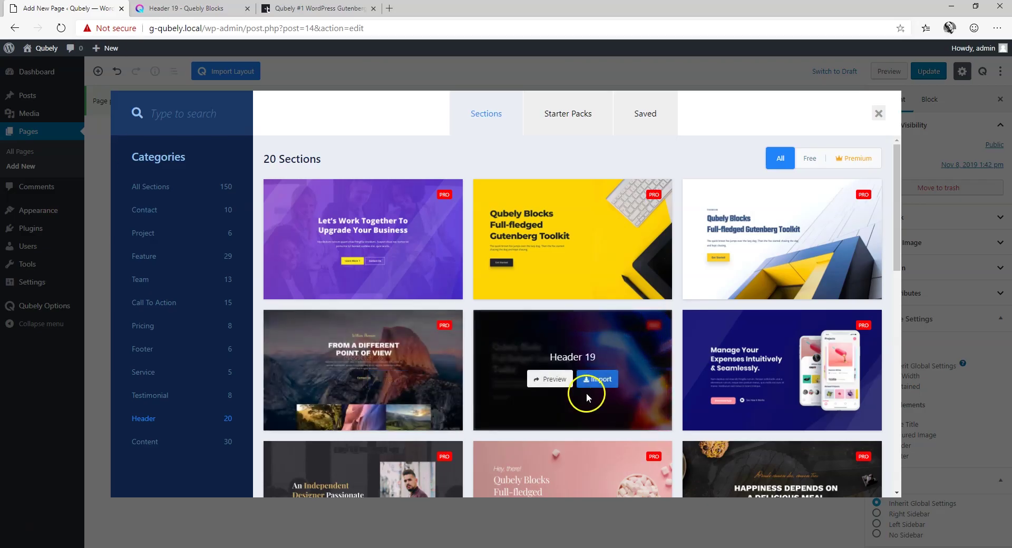
Step: Import the Header 19 banner section into the page
left_click(601, 379)
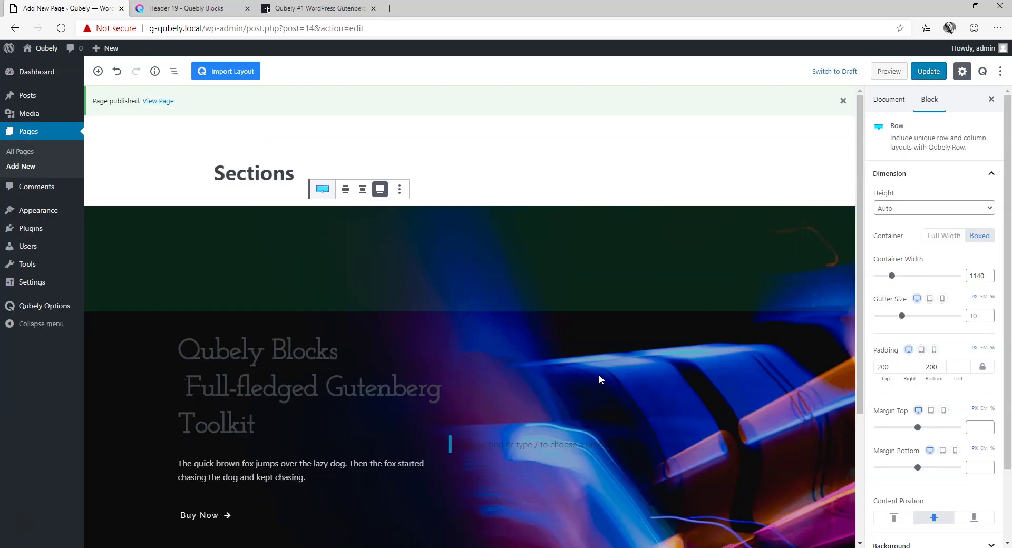
scroll(599, 375, "down", 2)
left_click(611, 372)
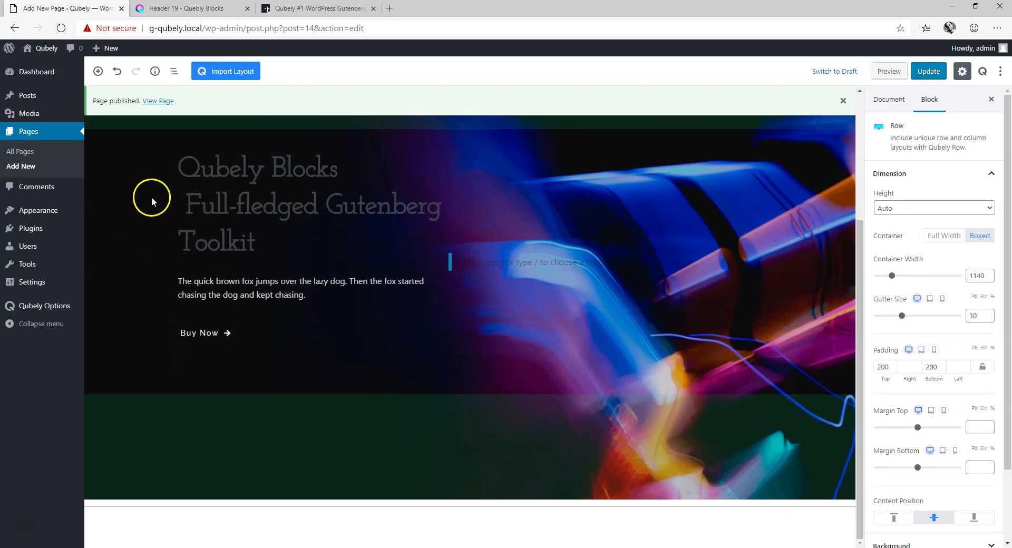
Step: Import the Content 8 video section from the Content category beneath the header
left_click(224, 74)
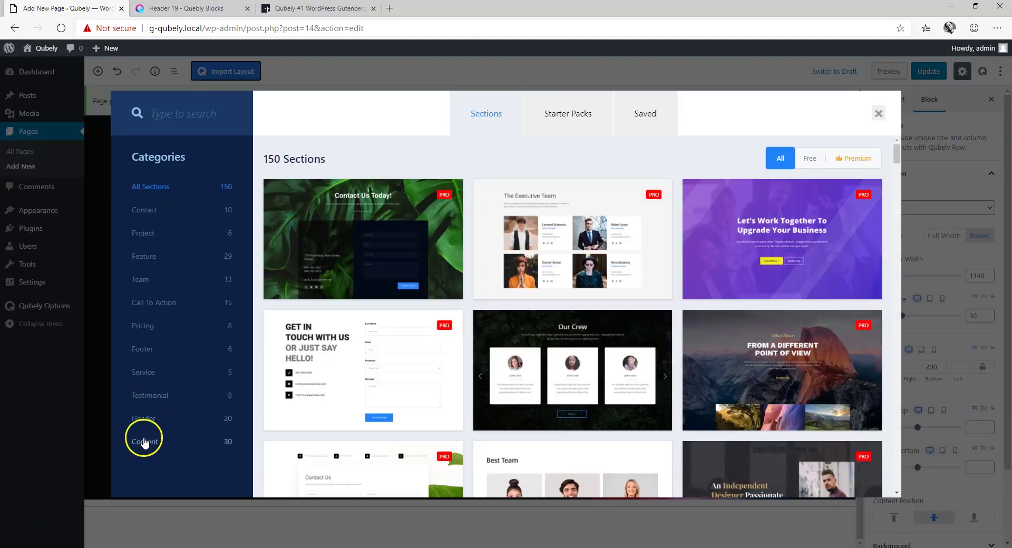
left_click(144, 442)
scroll(368, 353, "down", 3)
left_click(805, 349)
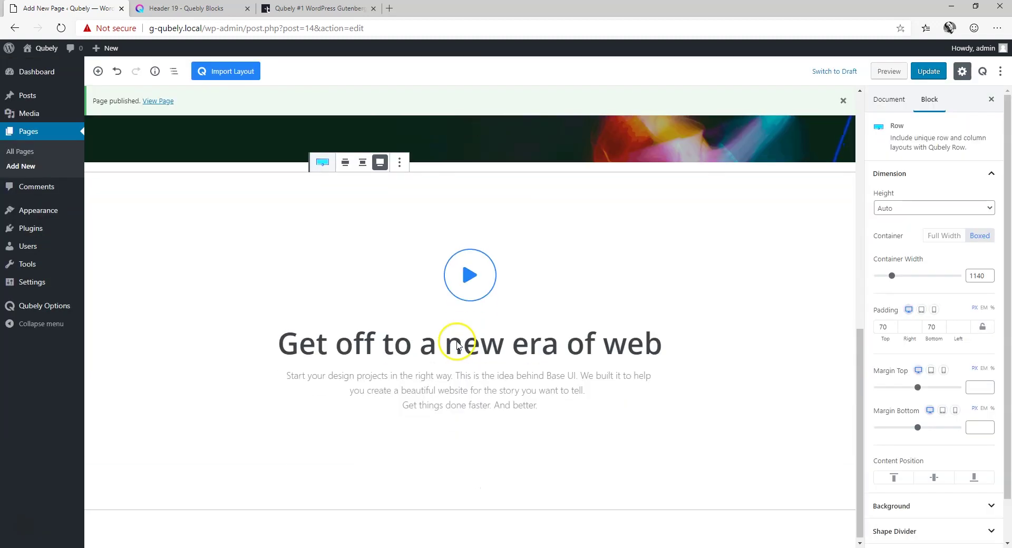
Step: Import Call To Action 13, 'Qubely Blocks, Full-fledged Gutenberg Toolkit', below the video section
left_click(97, 71)
left_click(235, 74)
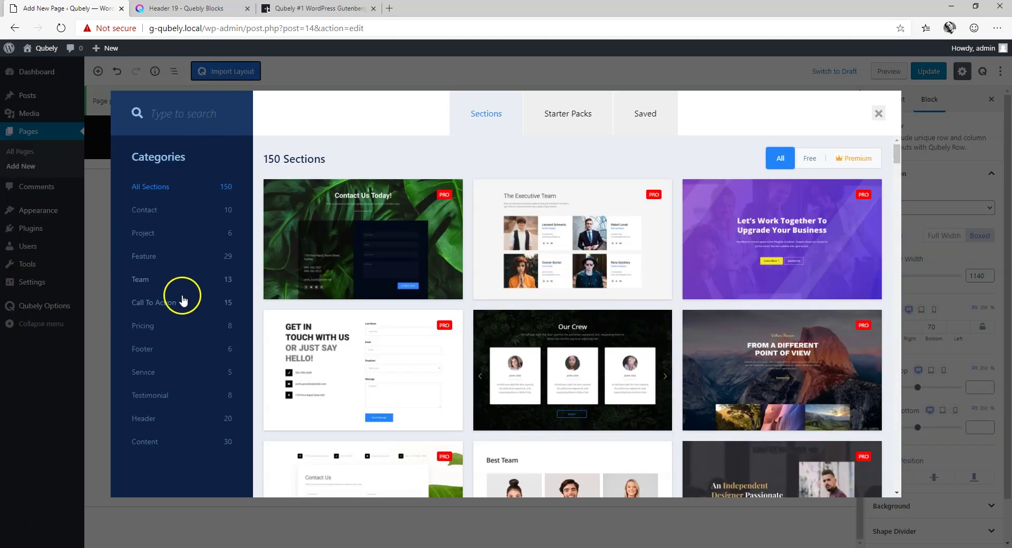
left_click(179, 299)
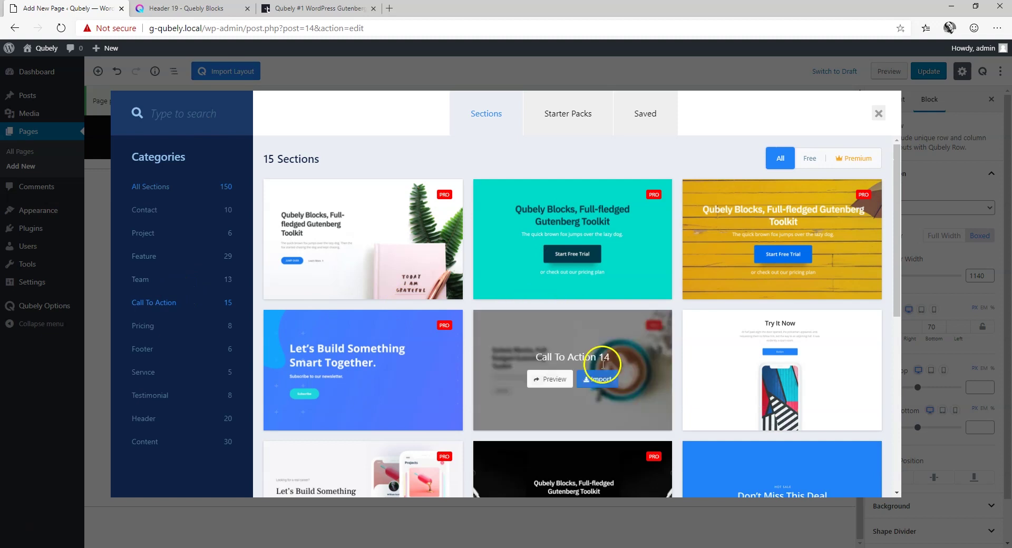
mouse_move(362, 239)
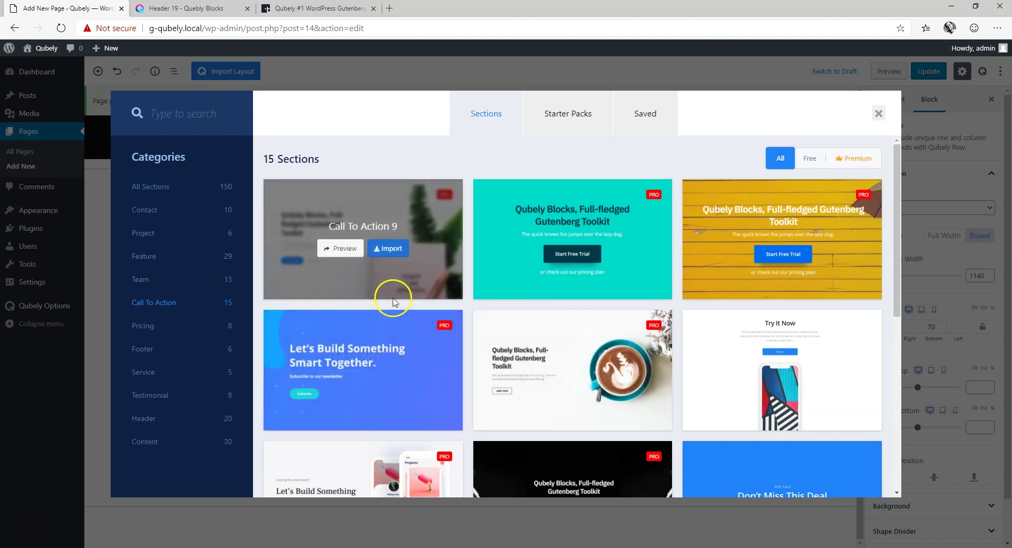
scroll(369, 316, "down", 5)
left_click(597, 184)
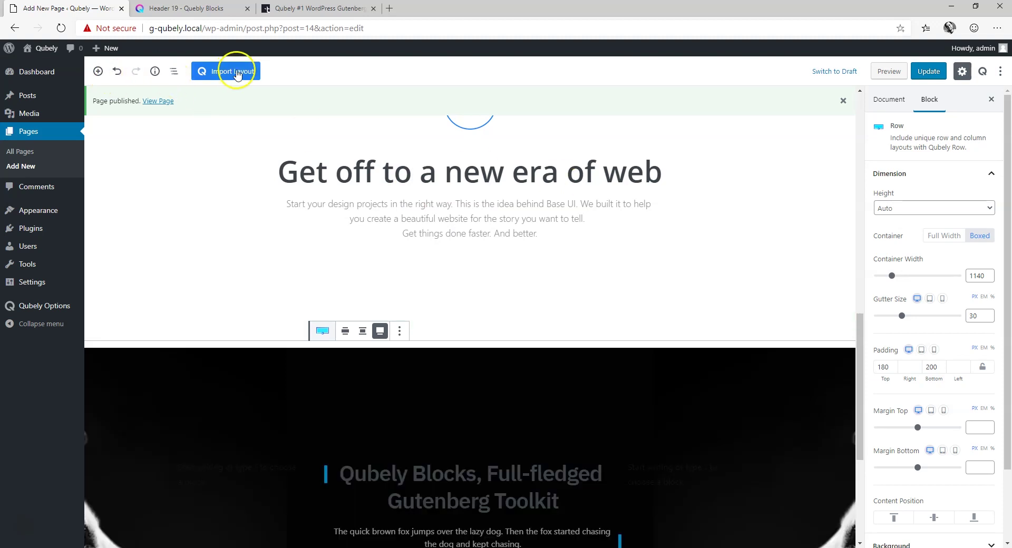
Step: Import the Team 13 section from the Team category
left_click(237, 71)
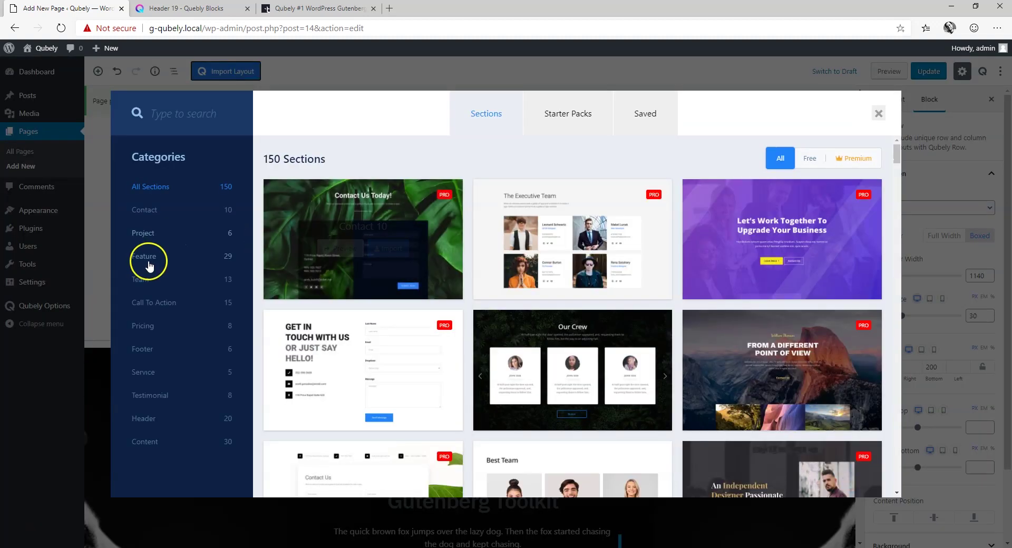
left_click(146, 280)
scroll(445, 269, "down", 3)
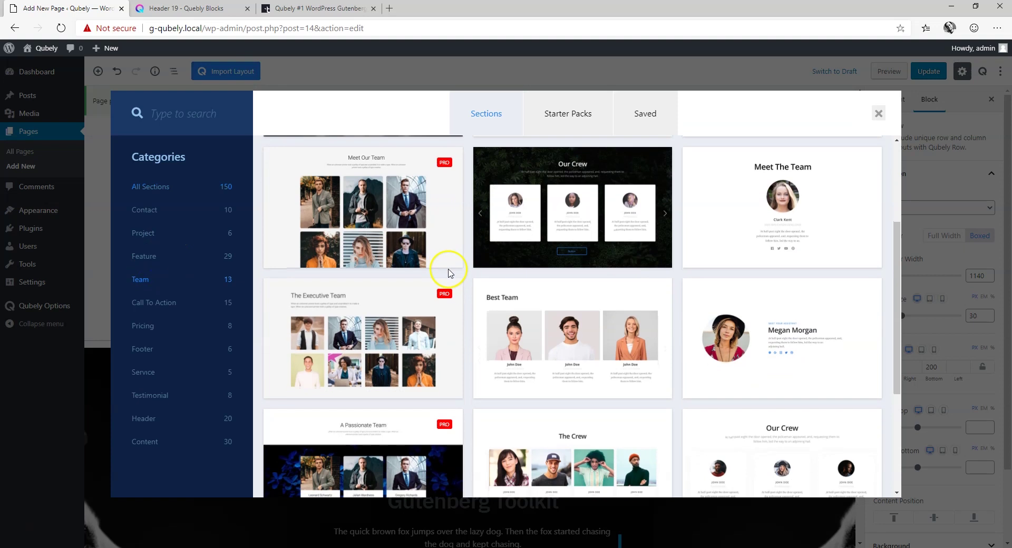
left_click(395, 351)
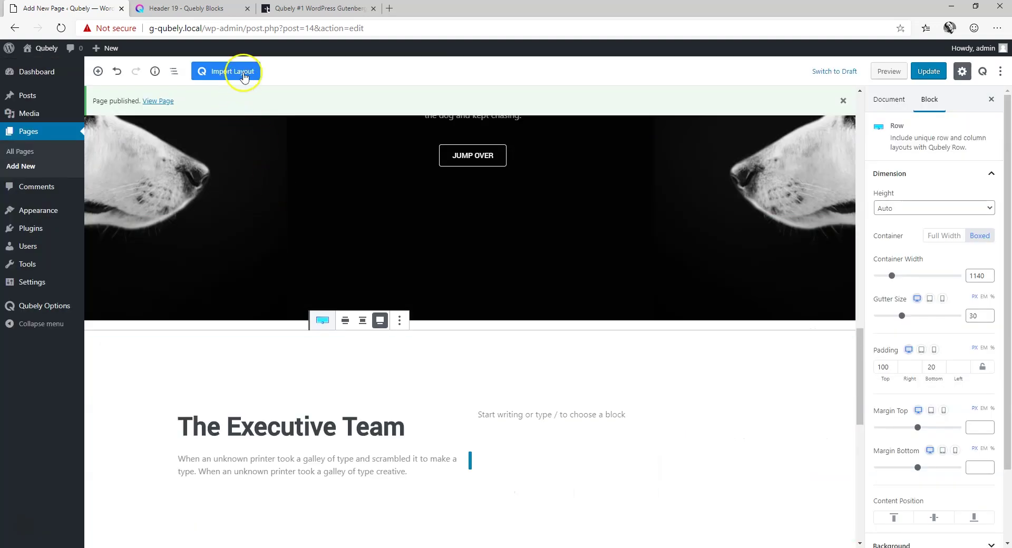
Step: Import the Footer 2 section and update the page
left_click(225, 71)
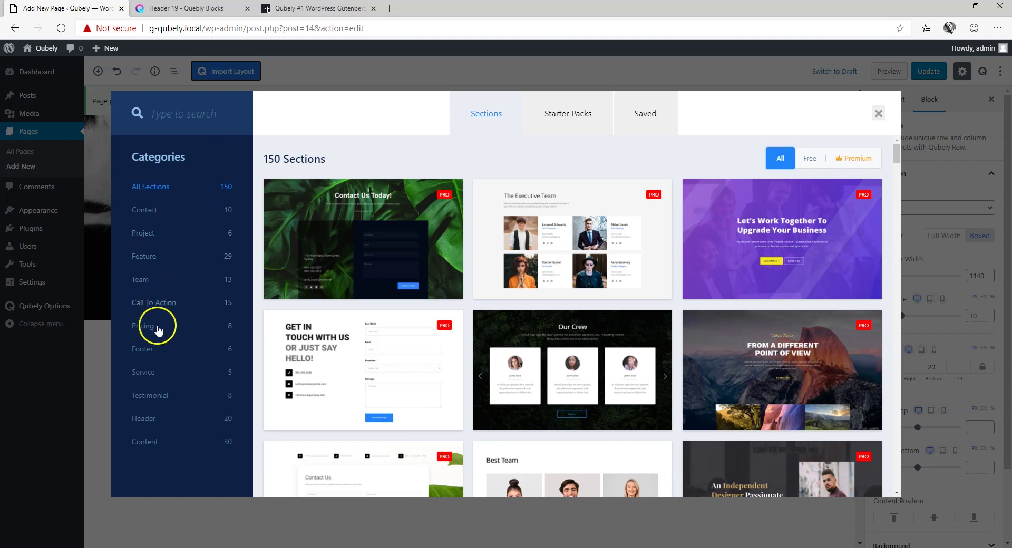
left_click(149, 350)
mouse_move(789, 240)
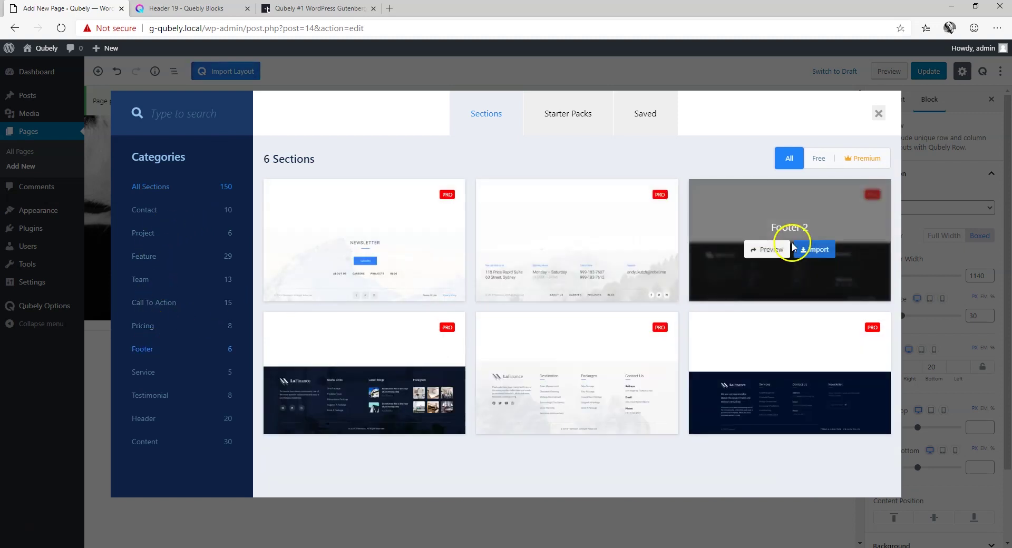
left_click(811, 252)
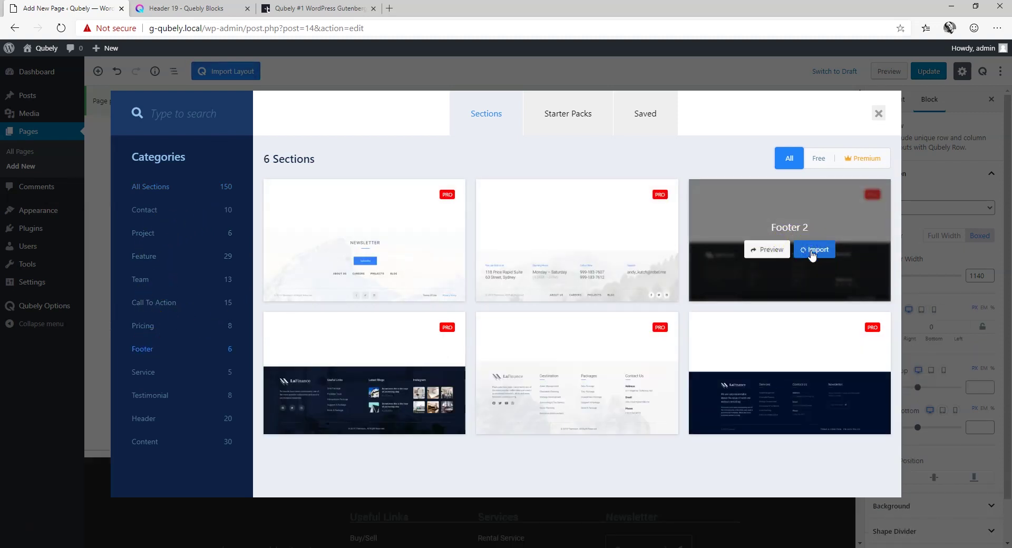
scroll(814, 253, "up", 5)
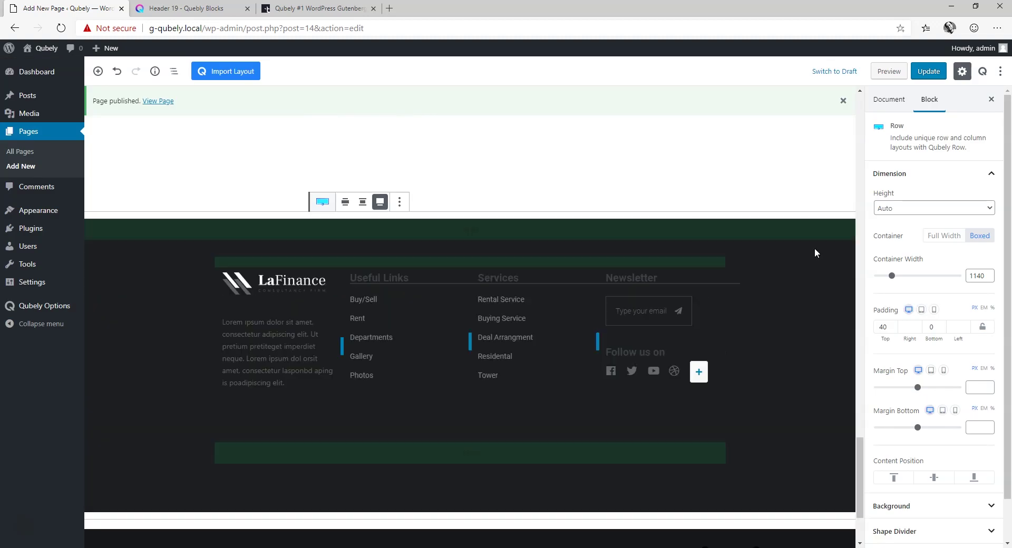
scroll(814, 253, "up", 10)
scroll(814, 253, "up", 10)
scroll(815, 254, "up", 5)
scroll(814, 253, "up", 5)
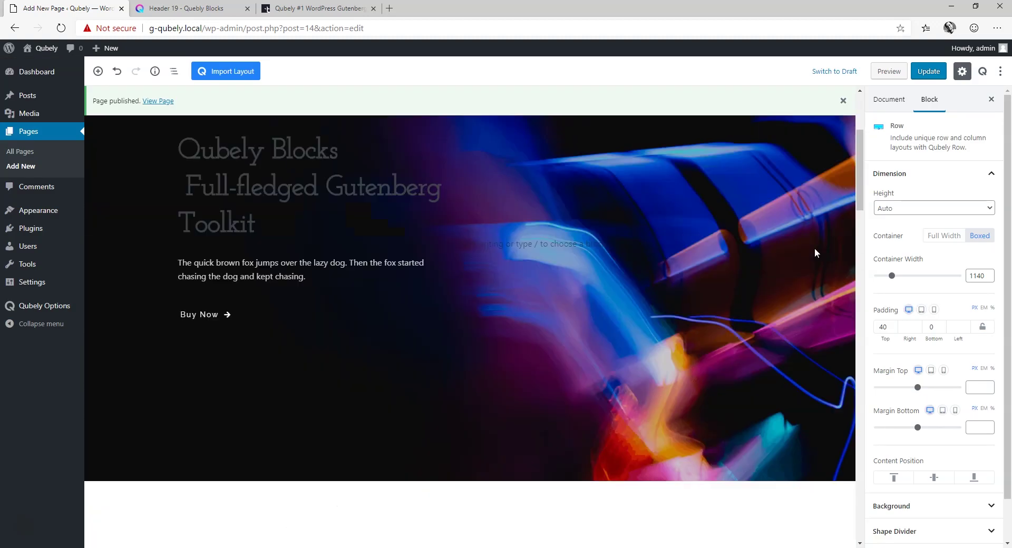
scroll(814, 253, "up", 3)
left_click(931, 72)
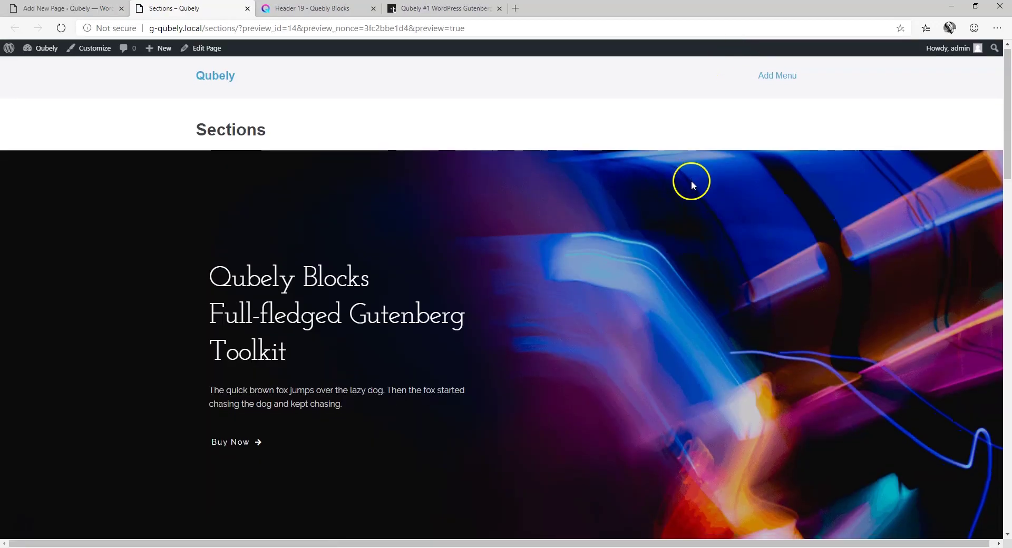
Step: Scroll down the live Sections page past the hero, content and dog banner, then back up
scroll(691, 180, "down", 3)
scroll(691, 180, "down", 4)
scroll(693, 183, "down", 5)
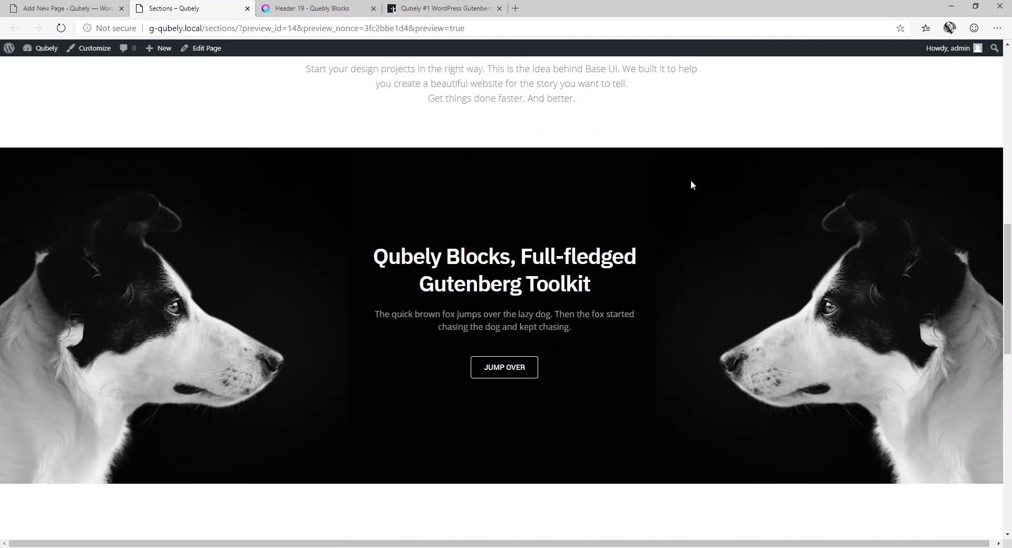
scroll(693, 183, "down", 4)
scroll(692, 183, "down", 3)
scroll(692, 184, "down", 4)
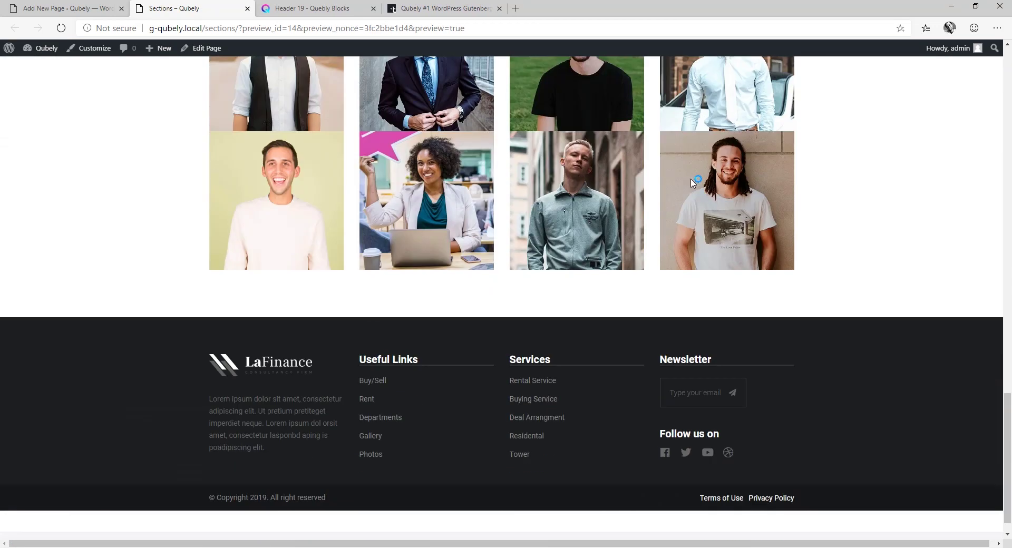
scroll(692, 182, "up", 5)
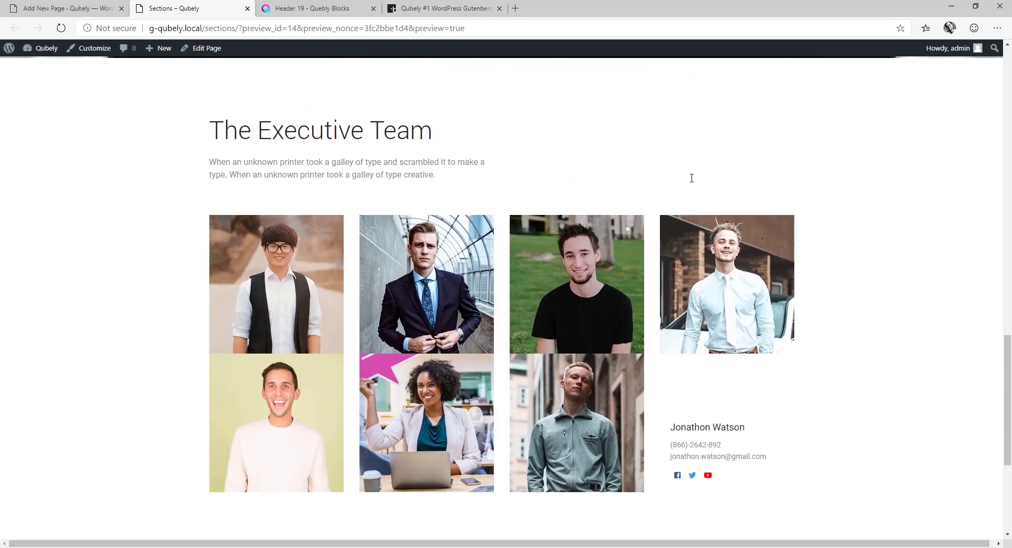
scroll(692, 182, "up", 3)
scroll(692, 178, "up", 6)
scroll(692, 178, "up", 4)
scroll(692, 178, "up", 6)
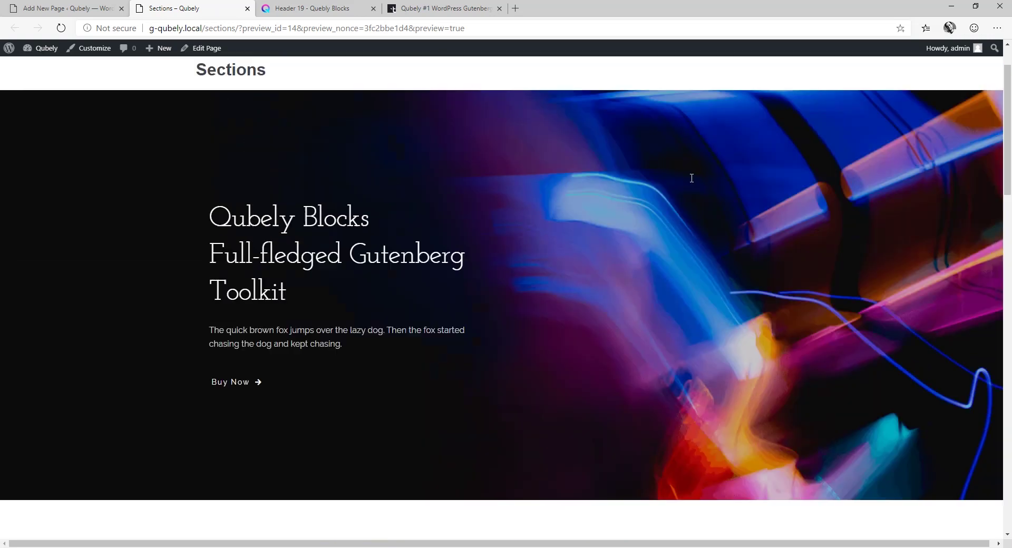
Step: Scroll down again to the Executive Team and LaFinance footer, then return to the top
scroll(691, 178, "down", 4)
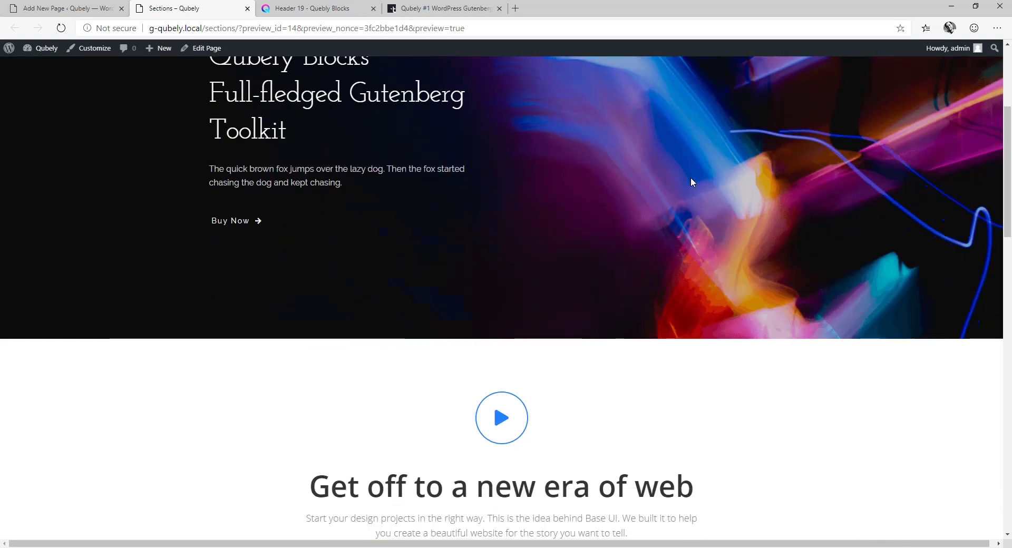
scroll(691, 177, "down", 4)
scroll(694, 181, "down", 4)
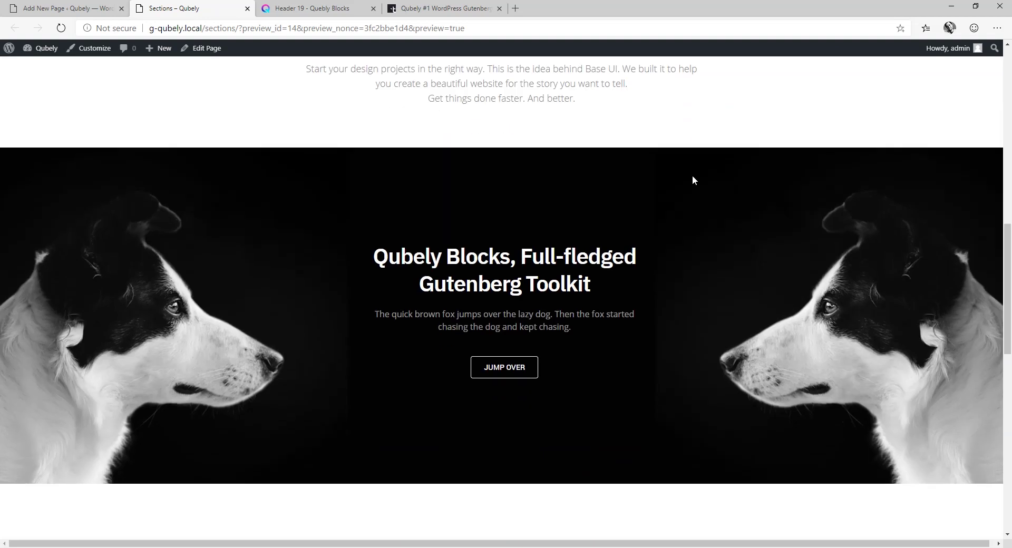
scroll(694, 180, "down", 5)
scroll(694, 179, "down", 5)
left_click_drag(699, 176, 835, 179)
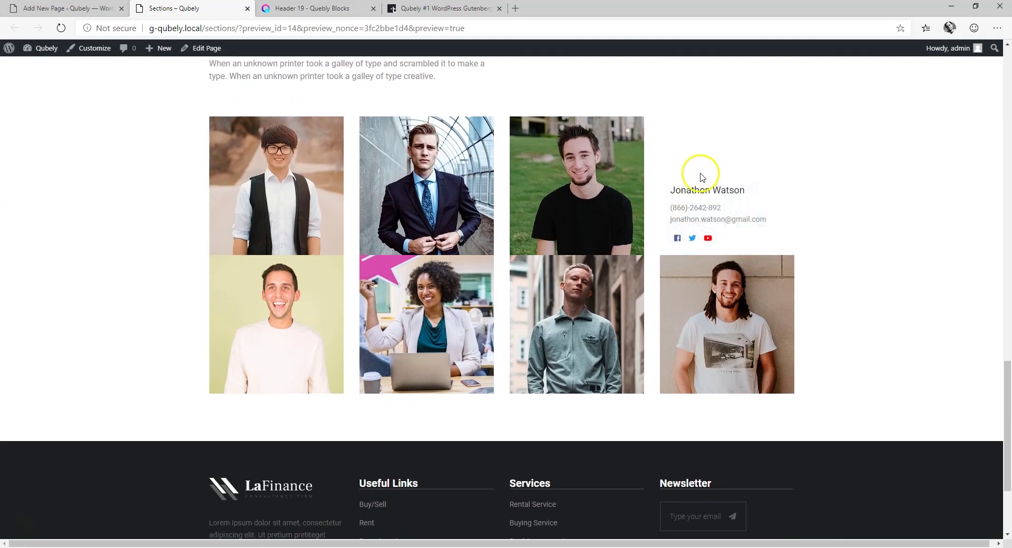
scroll(841, 180, "up", 4)
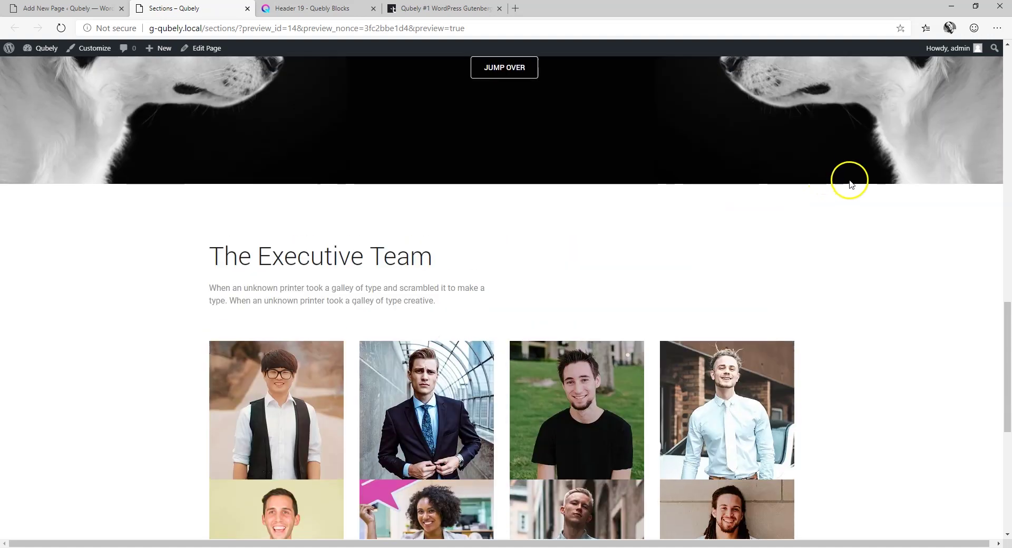
scroll(852, 180, "up", 1)
scroll(854, 176, "up", 4)
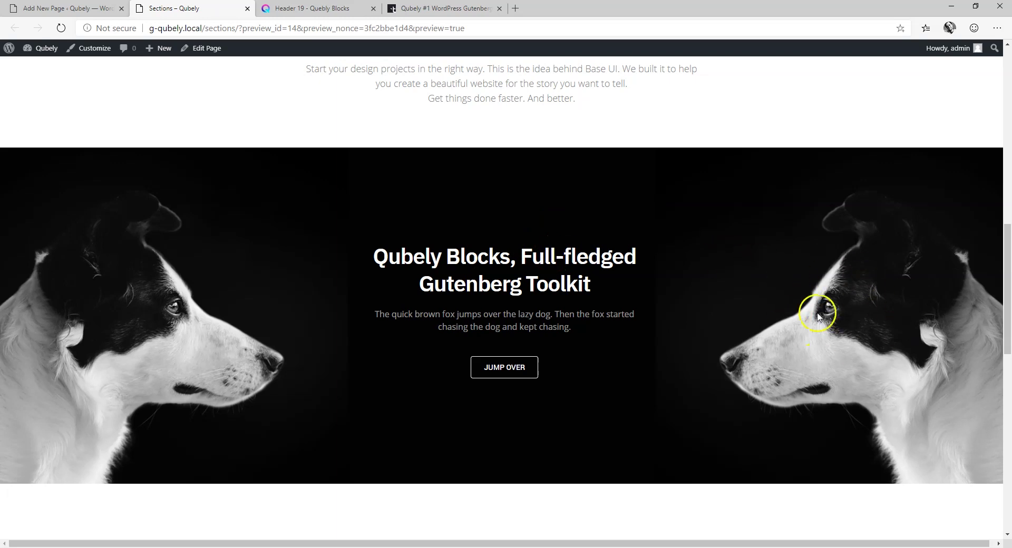
scroll(846, 318, "up", 3)
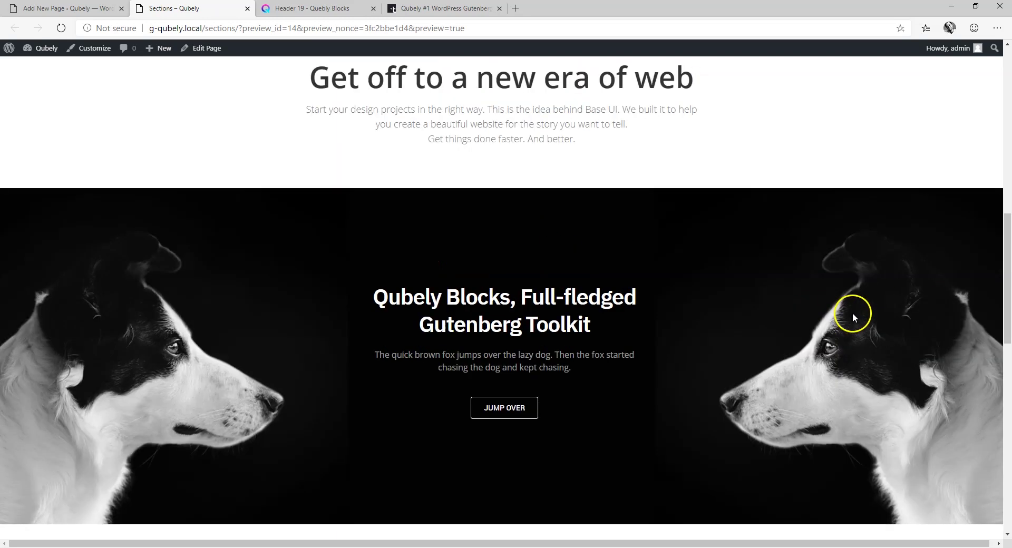
scroll(853, 312, "up", 8)
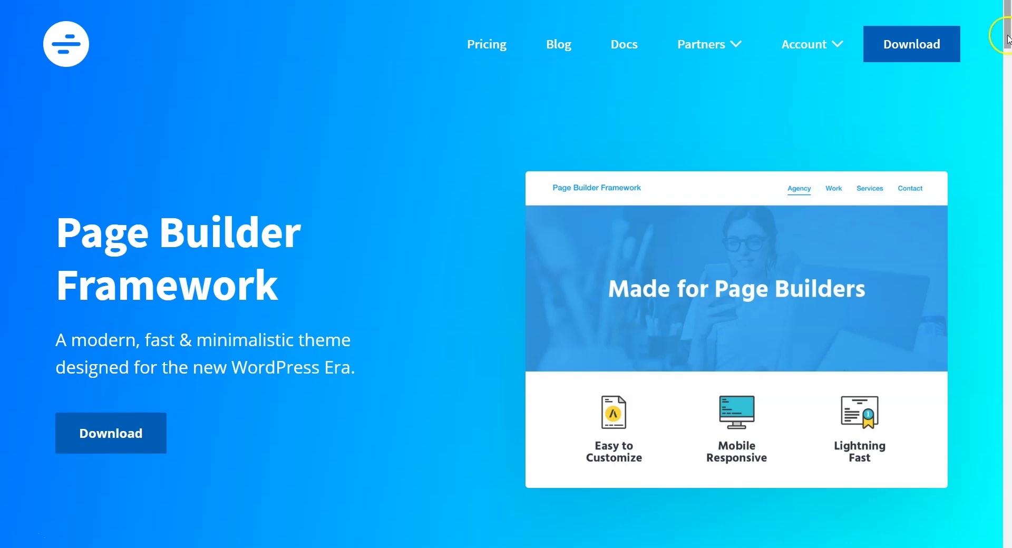
left_click_drag(1007, 34, 1008, 84)
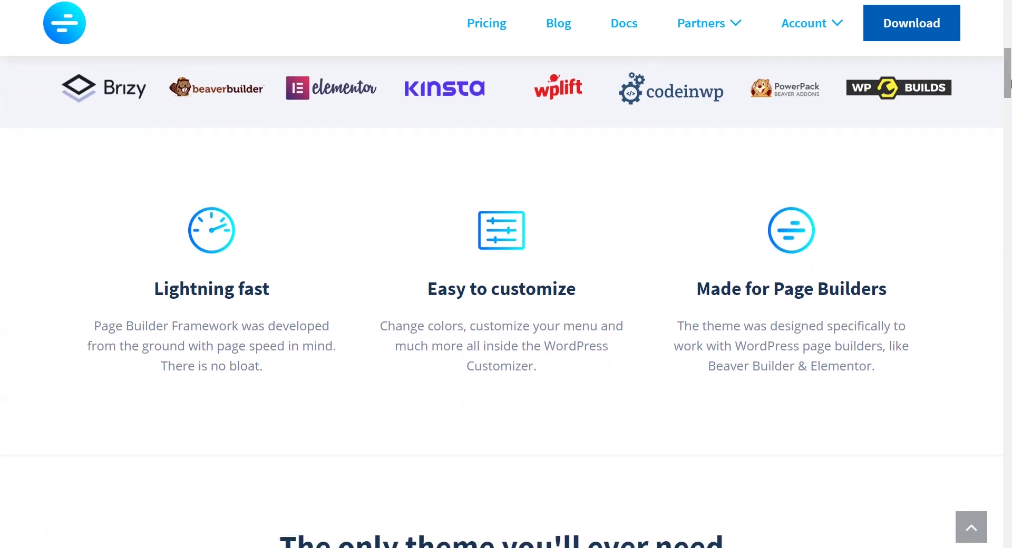
left_click_drag(1008, 83, 1008, 72)
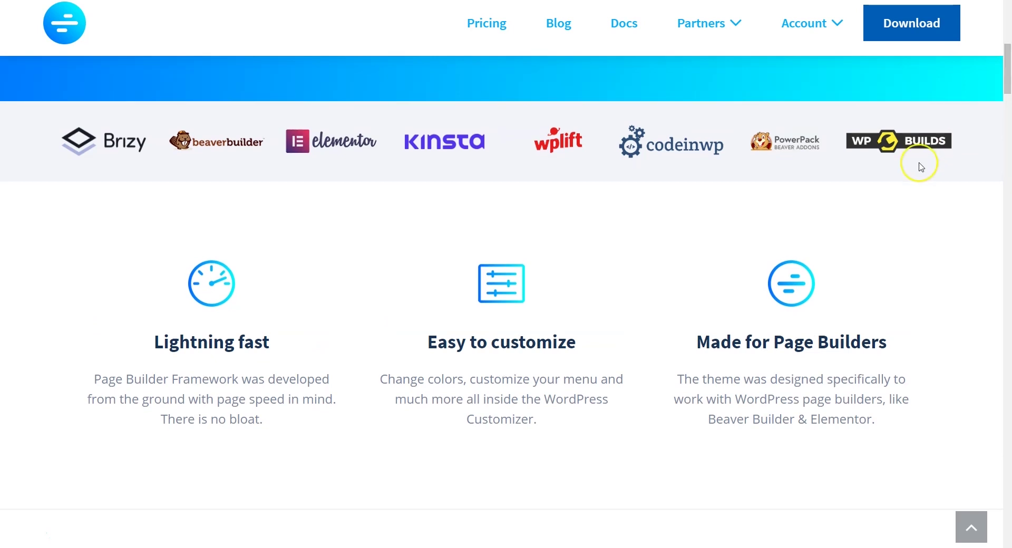
scroll(919, 165, "down", 6)
scroll(920, 164, "down", 3)
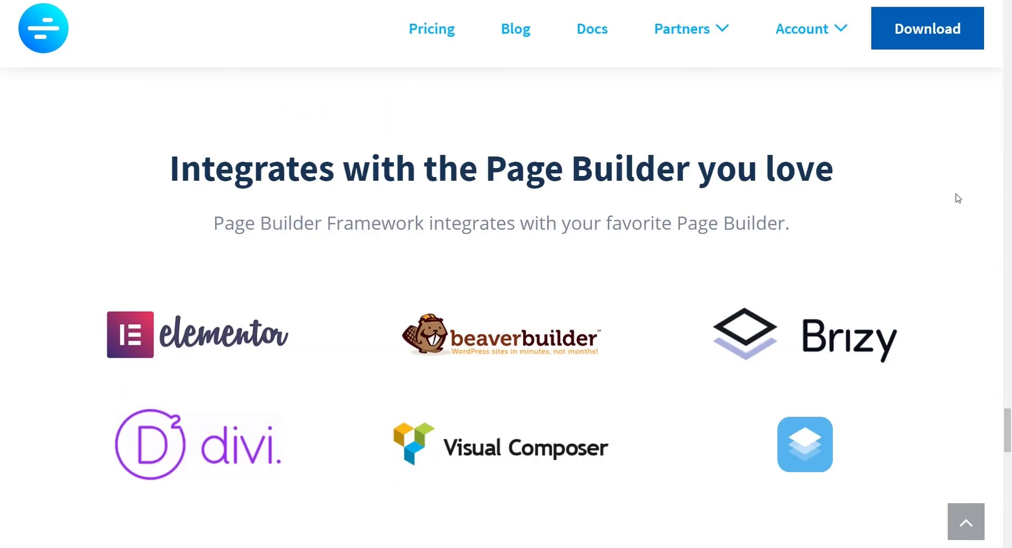
scroll(958, 198, "down", 6)
scroll(958, 200, "down", 2)
scroll(958, 202, "down", 1)
scroll(959, 204, "up", 1)
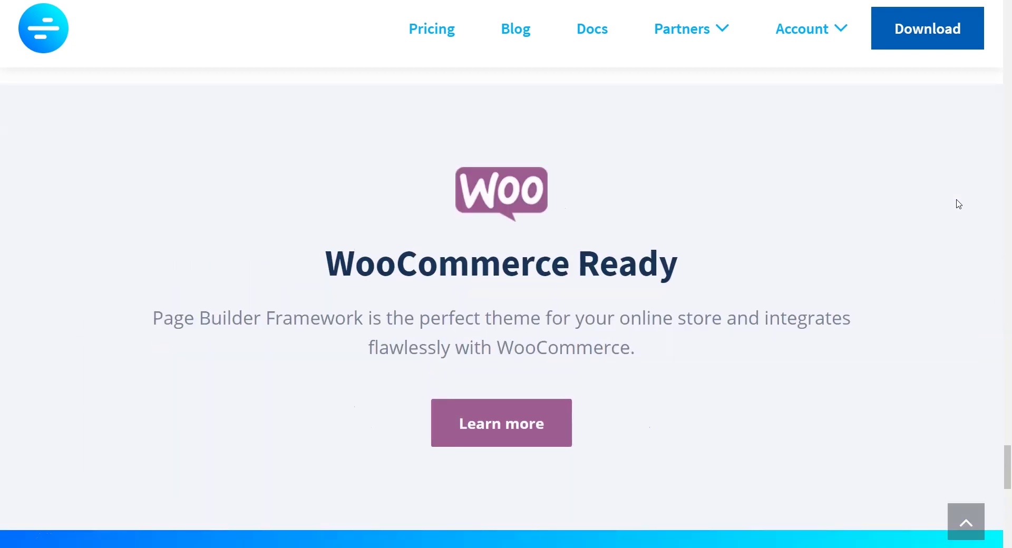
scroll(959, 204, "down", 2)
scroll(959, 195, "down", 6)
left_click(957, 182)
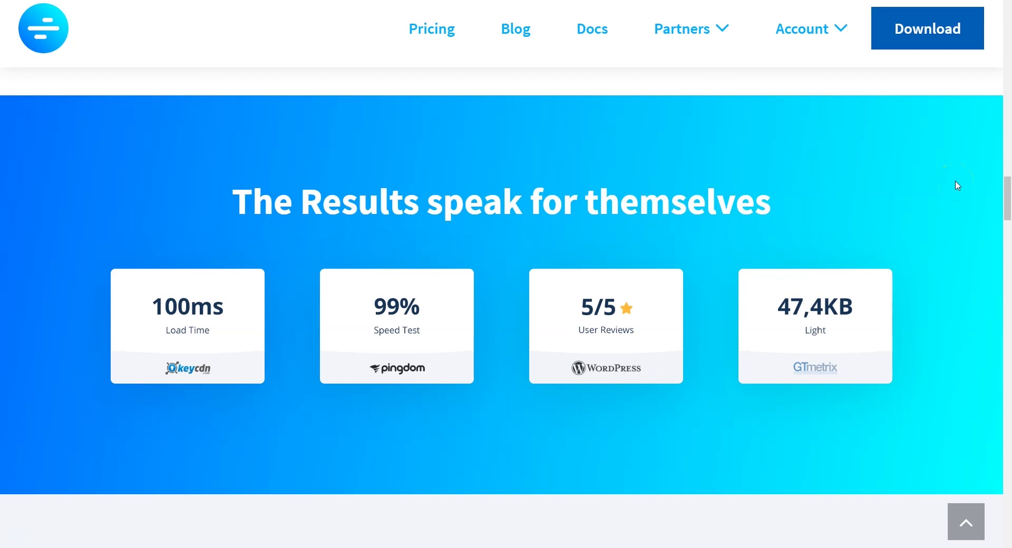
left_click_drag(1007, 197, 1008, 481)
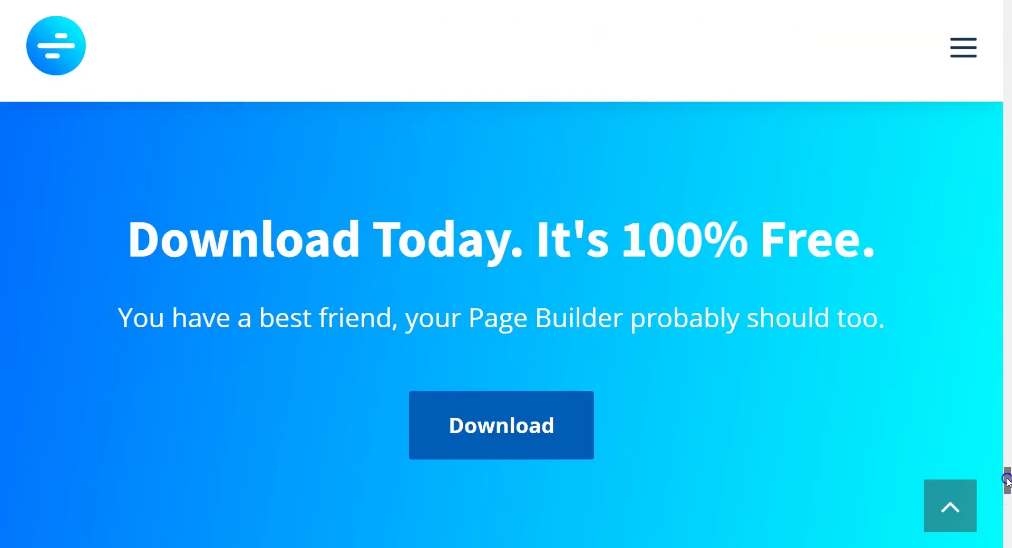